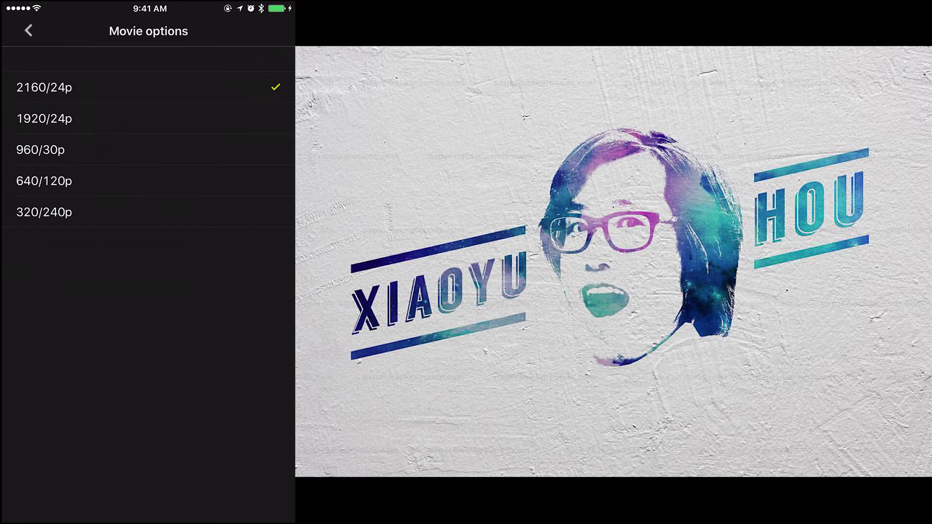
# Set the camera's movie option to 1920/24p and leave the shooting options
pyautogui.click(44, 118)
pyautogui.click(28, 31)
pyautogui.click(28, 30)
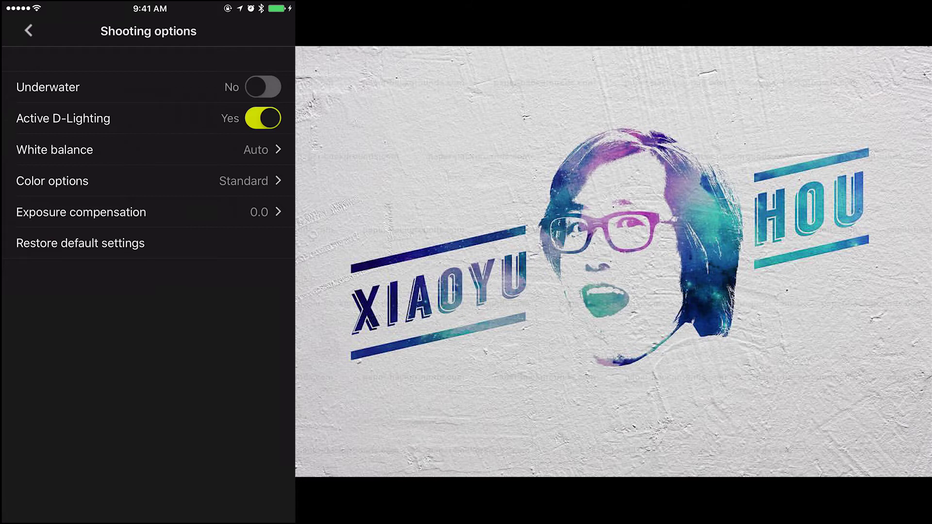
pyautogui.click(28, 30)
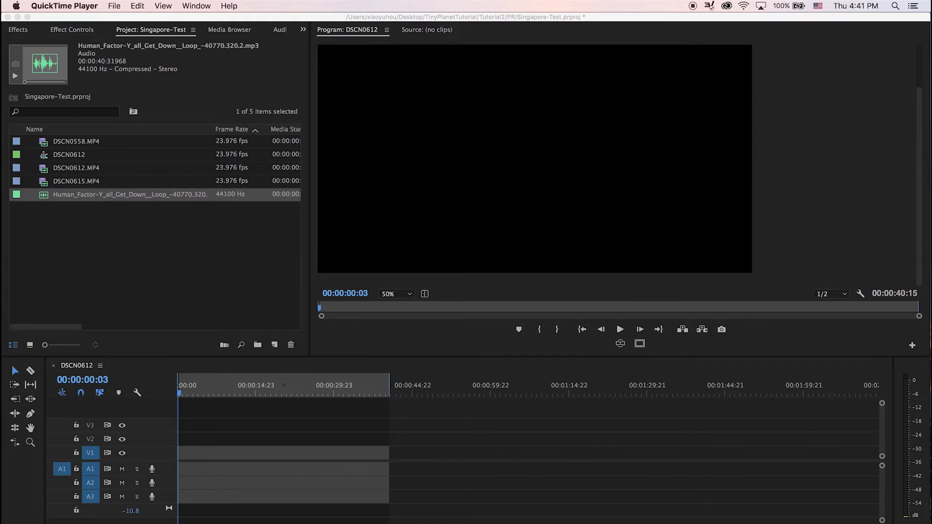
# Switch to Finder and open the Keymission-Footage folder
pyautogui.hscroll(-5, 536, 413)
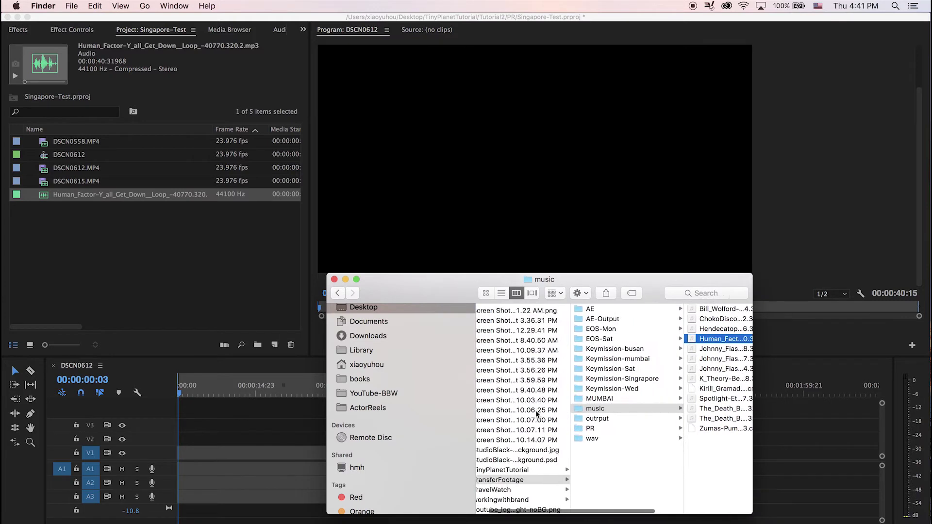
pyautogui.click(572, 339)
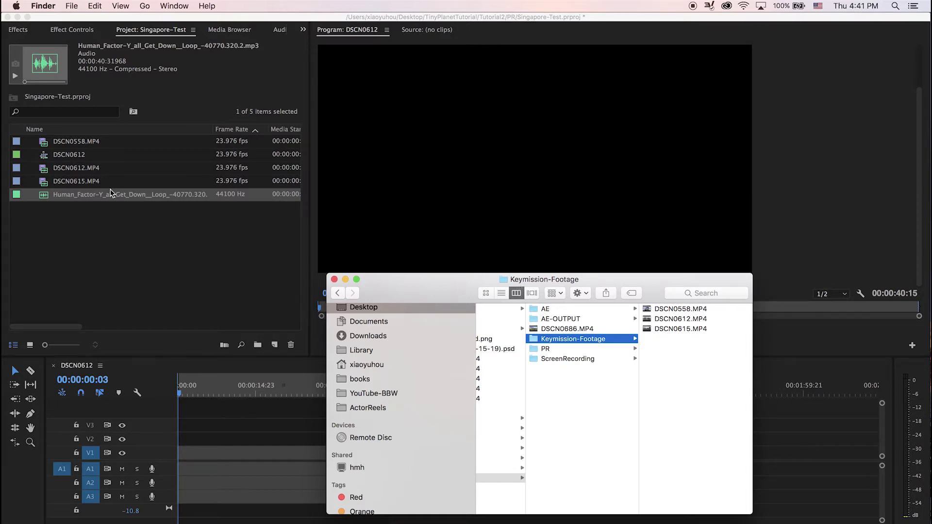
# Return to Premiere Pro and delete the DSCN0612 sequence and the three DSCN video clips from the project, keeping the music file
pyautogui.click(197, 217)
pyautogui.click(95, 218)
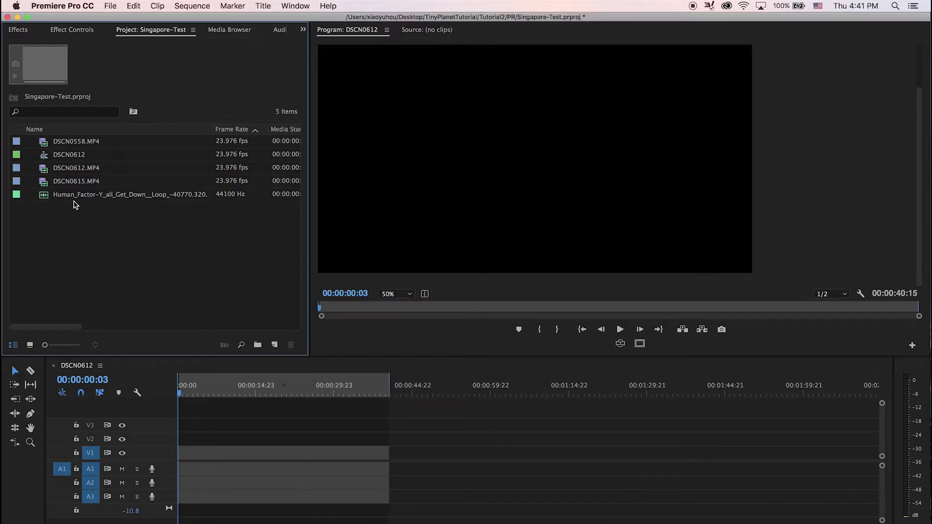
pyautogui.click(78, 184)
pyautogui.keyDown('shift'); pyautogui.click(74, 147); pyautogui.keyUp('shift')
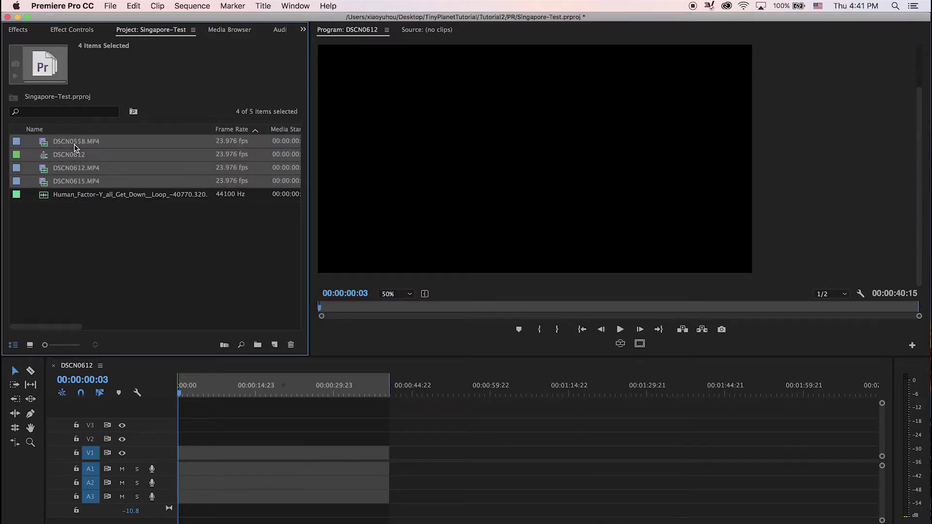
pyautogui.press('BackSpace')
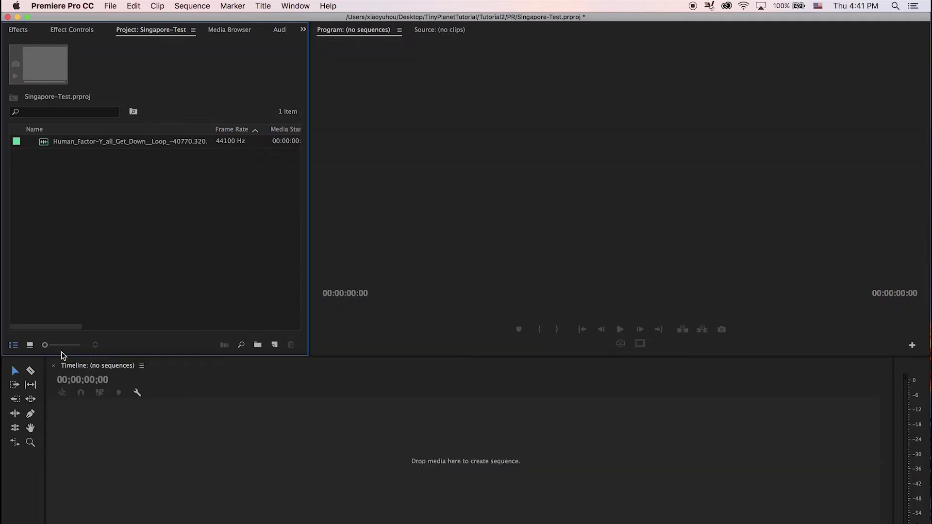
# Import DSCN0558.MP4, DSCN0612.MP4 and DSCN0615.MP4 from the Keymission-Footage folder in Finder into the Premiere Pro project
pyautogui.press('super+Tab')
pyautogui.click(566, 309)
pyautogui.keyDown('shift'); pyautogui.click(565, 329); pyautogui.keyUp('shift')
pyautogui.moveTo(565, 328); pyautogui.dragTo(117, 217)
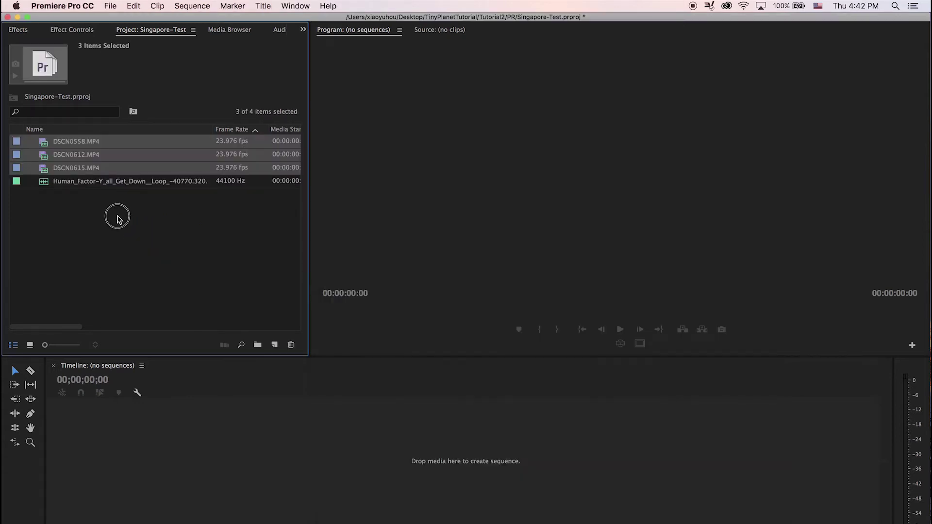
pyautogui.click(145, 245)
# Create a sequence from the three DSCN video clips by placing them together in the empty timeline
pyautogui.click(58, 144)
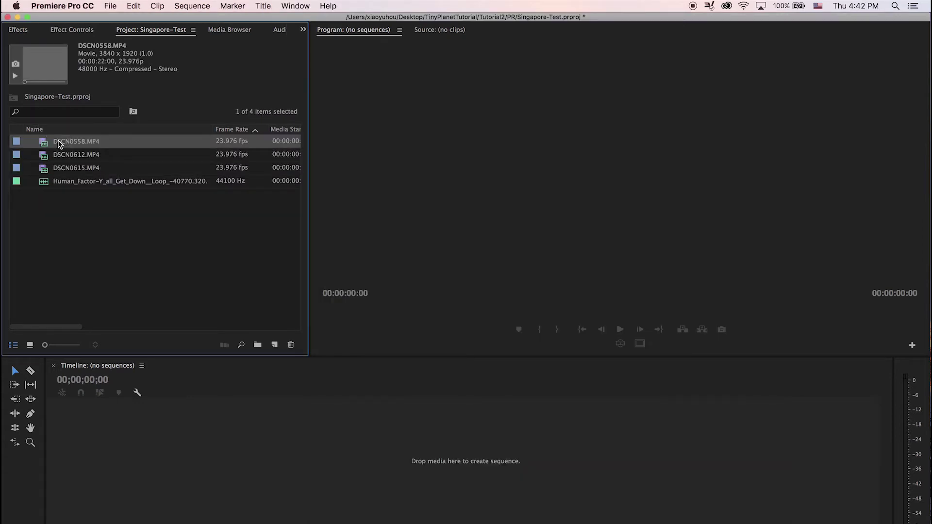
pyautogui.keyDown('shift'); pyautogui.click(77, 168); pyautogui.keyUp('shift')
pyautogui.moveTo(67, 145); pyautogui.dragTo(87, 454)
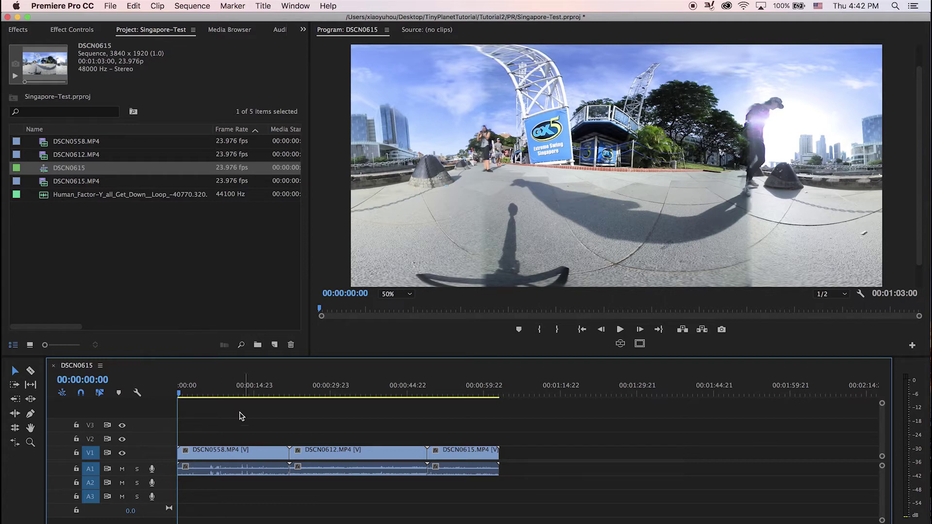
# Play a few seconds of the first clip in the sequence to preview the equirectangular footage
pyautogui.moveTo(179, 392)
pyautogui.mouseDown()
pyautogui.moveTo(210, 394)
pyautogui.moveTo(197, 394)
pyautogui.mouseUp()
pyautogui.press('space')
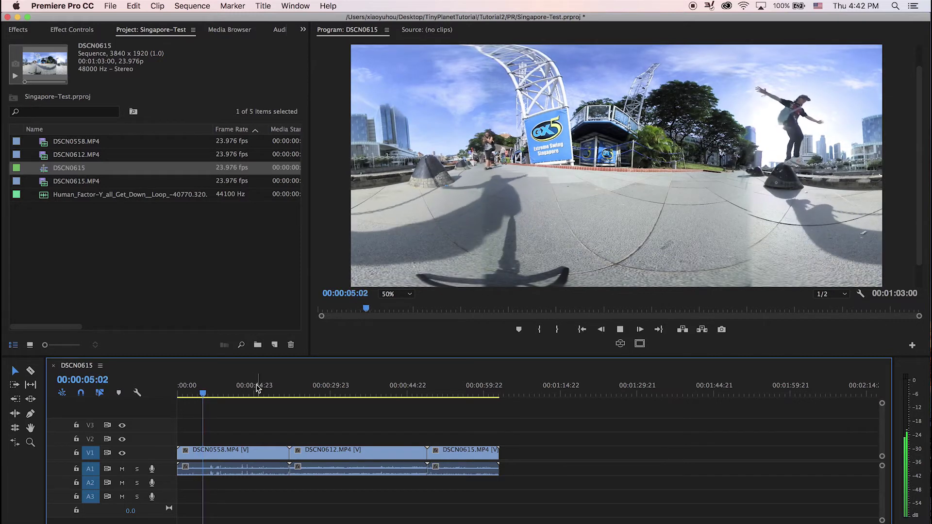
pyautogui.press('space')
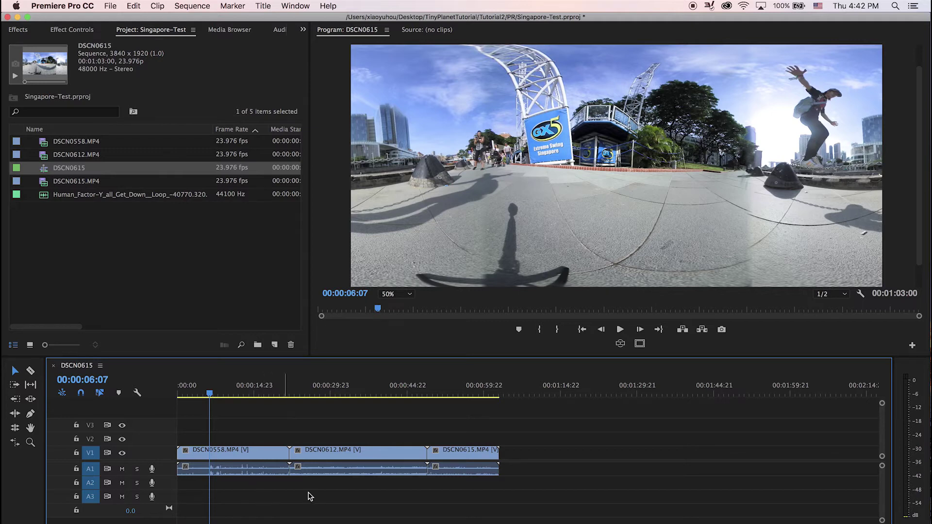
# Check the renderer in the project's general settings and close them without changes
pyautogui.click(193, 6)
pyautogui.moveTo(218, 7)
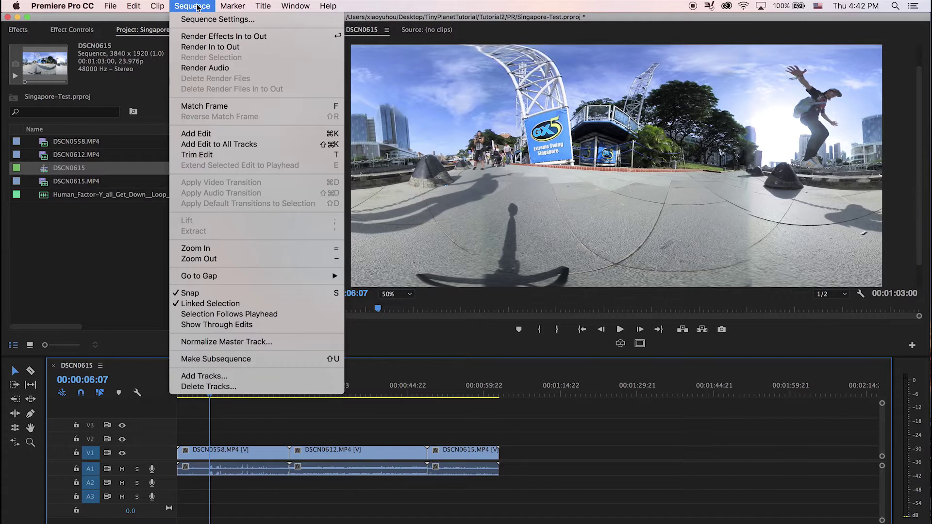
pyautogui.moveTo(111, 7)
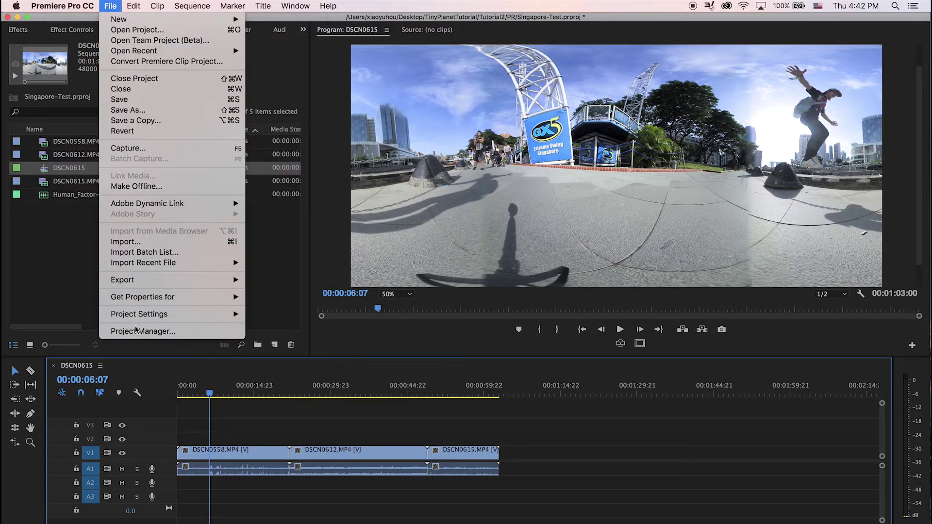
pyautogui.moveTo(136, 319)
pyautogui.click(271, 315)
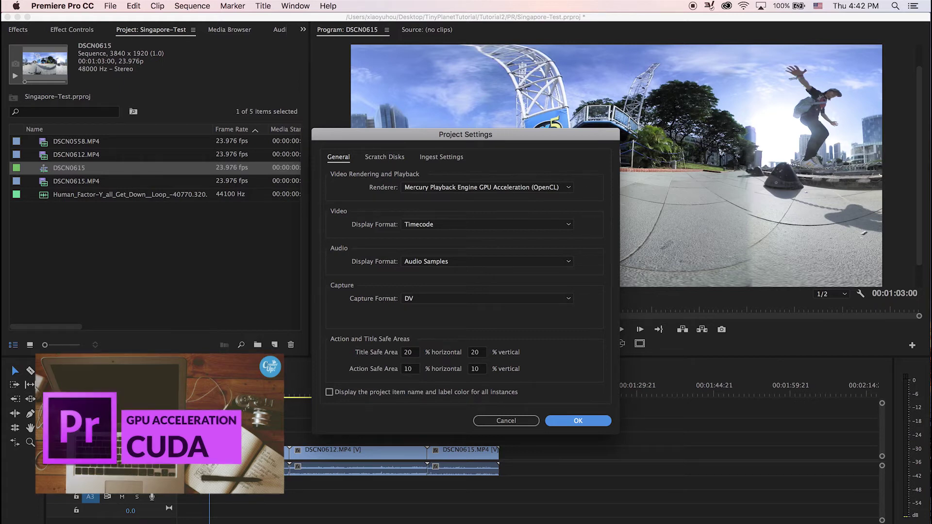
pyautogui.click(517, 422)
# Preview the DSCN0558 clip from about 00:00:08:05 for a couple of seconds
pyautogui.moveTo(217, 388); pyautogui.dragTo(219, 392)
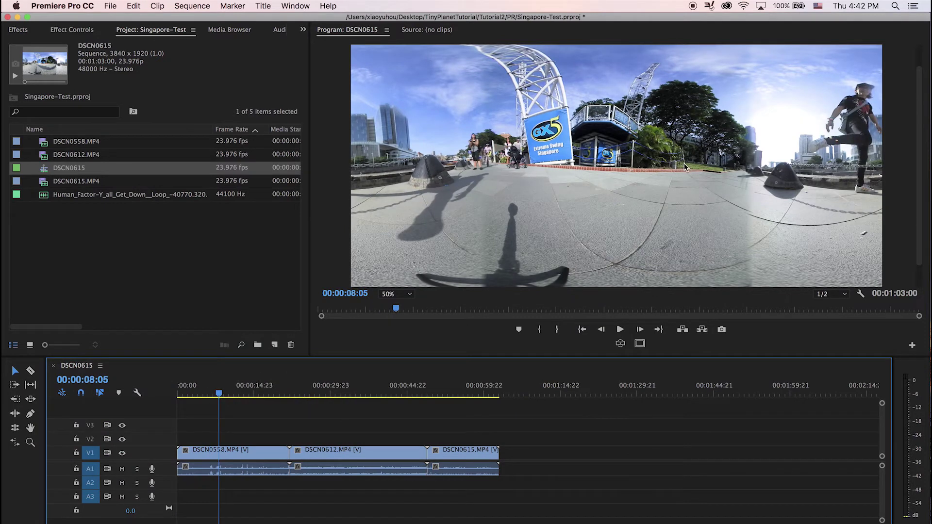
pyautogui.press('space')
pyautogui.press('space')
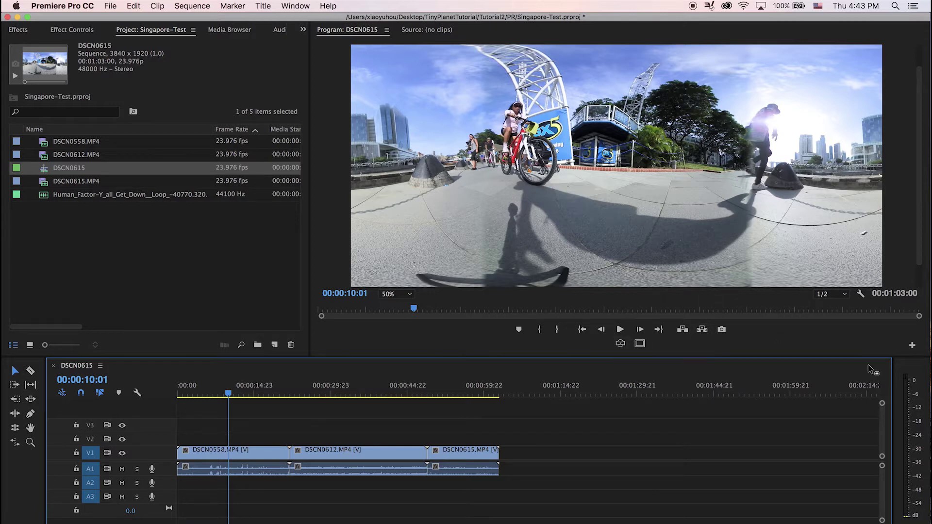
# Find Toggle VR Video Display in the Button Editor, cancel the editor, and turn on the VR video display for the program monitor
pyautogui.click(912, 345)
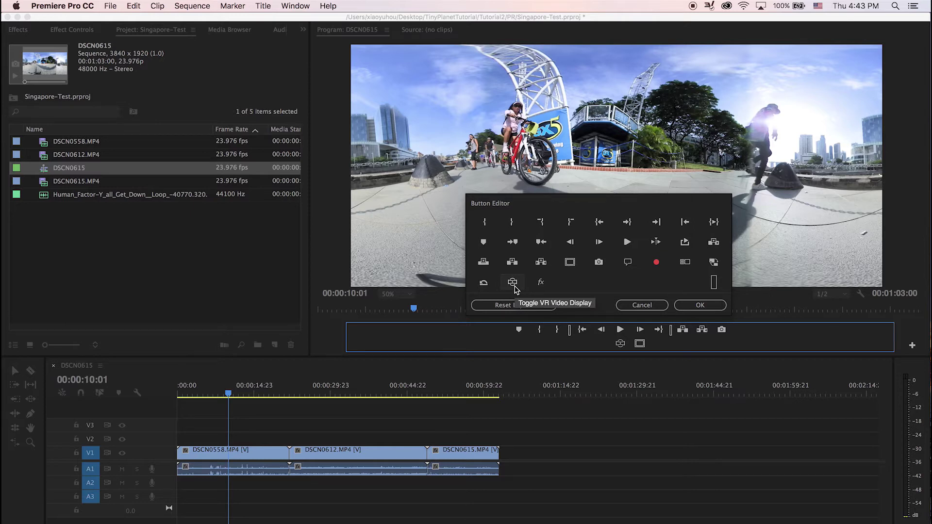
pyautogui.click(638, 304)
pyautogui.click(620, 344)
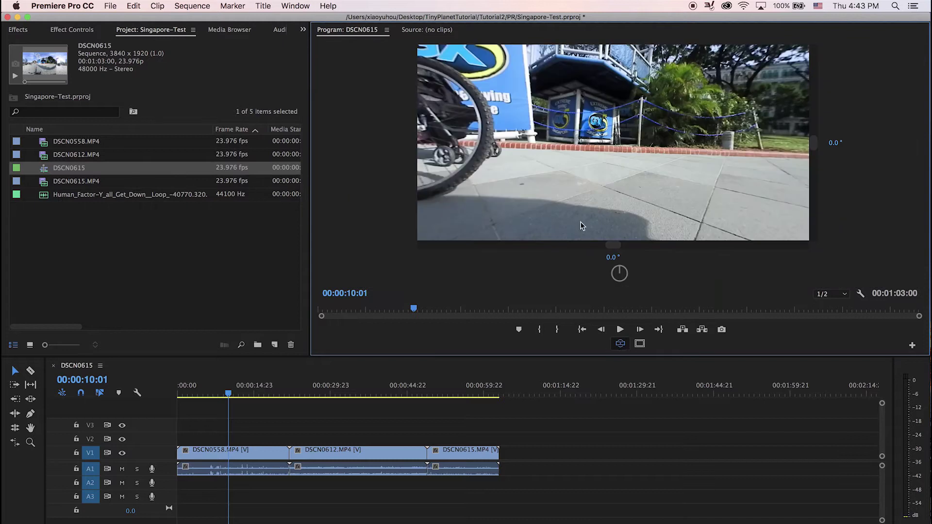
# Look around the VR view until it faces the person beside the stone bollard, at about 115.9° horizontal and 11.4° vertical
pyautogui.moveTo(709, 173); pyautogui.dragTo(557, 224)
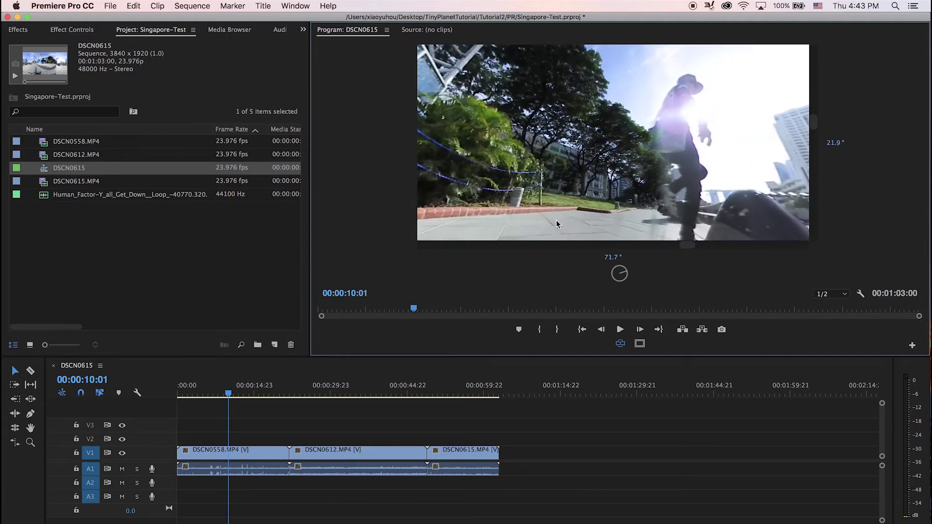
pyautogui.moveTo(674, 200); pyautogui.dragTo(542, 183)
pyautogui.moveTo(626, 175); pyautogui.dragTo(677, 186)
pyautogui.moveTo(617, 170); pyautogui.dragTo(601, 157)
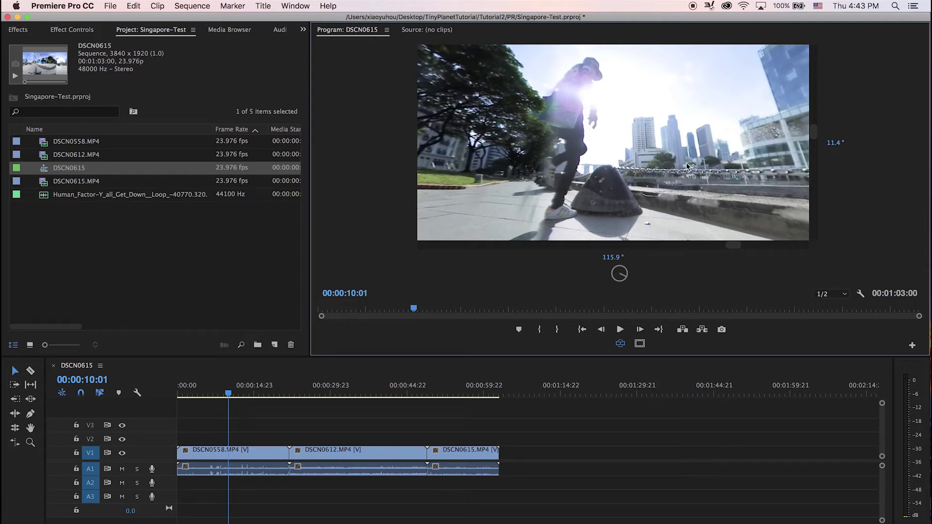
# Review the monitor view angles in the program monitor's VR video settings and accept them
pyautogui.rightClick(728, 202)
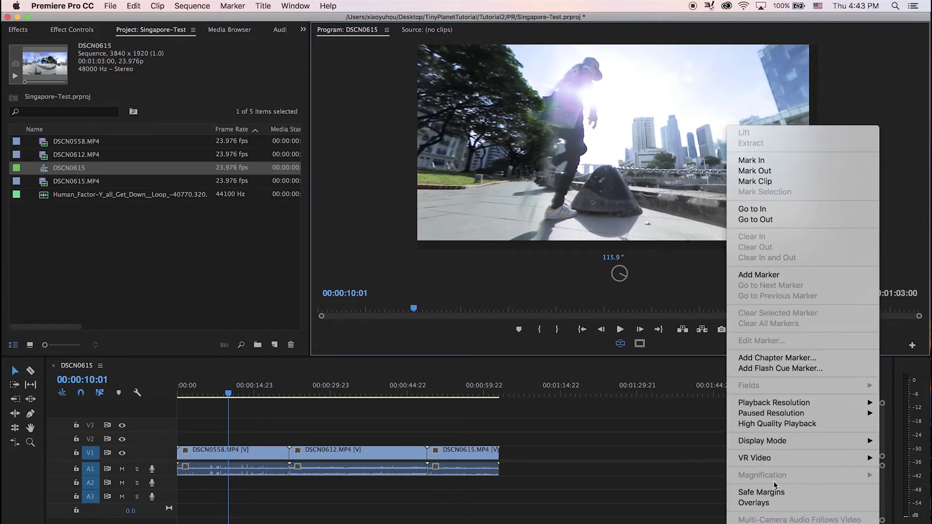
pyautogui.moveTo(787, 461)
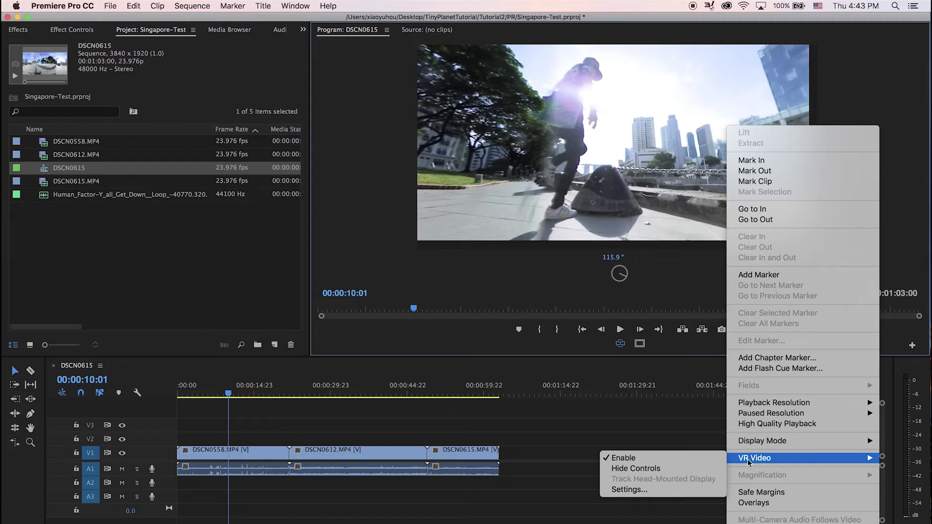
pyautogui.click(602, 204)
pyautogui.rightClick(598, 196)
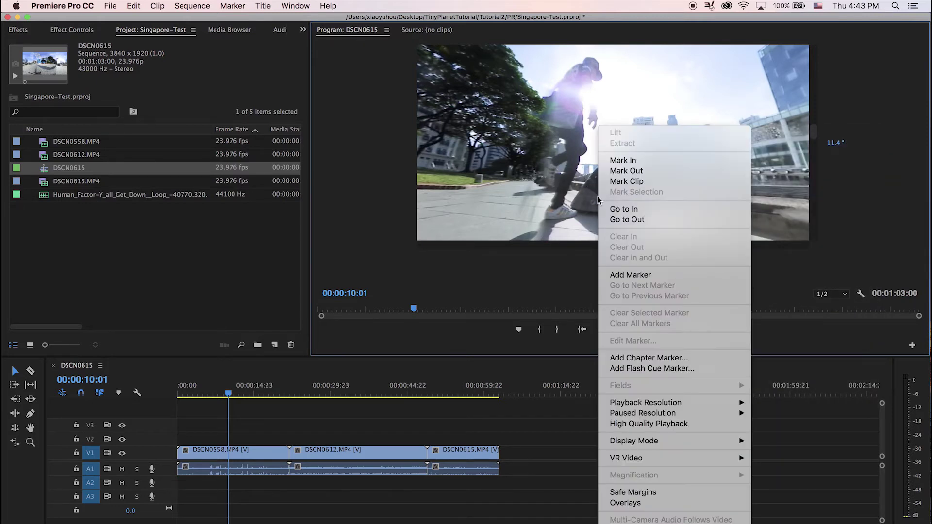
pyautogui.moveTo(641, 464)
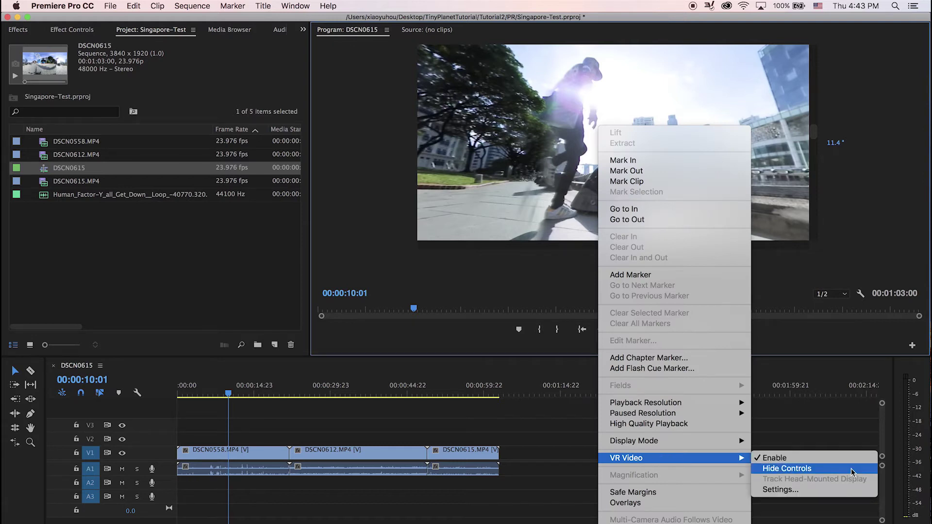
pyautogui.click(775, 491)
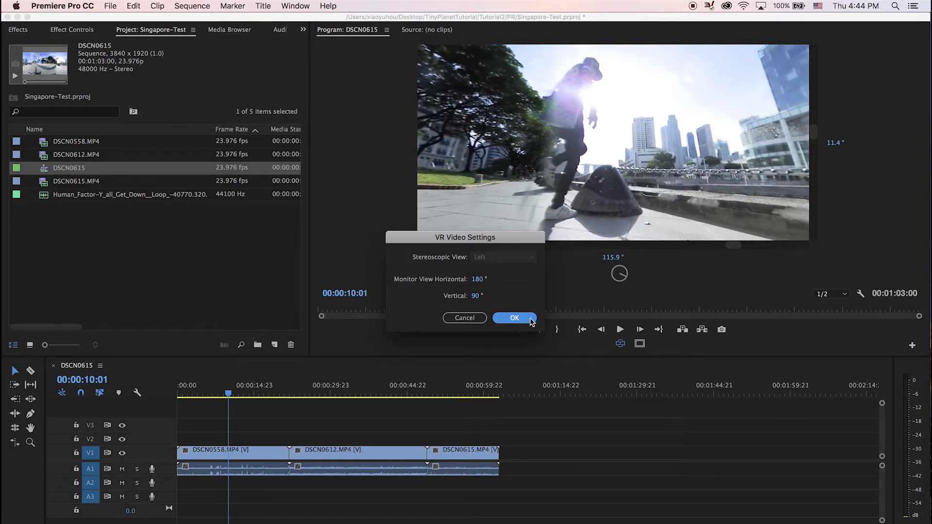
pyautogui.click(514, 317)
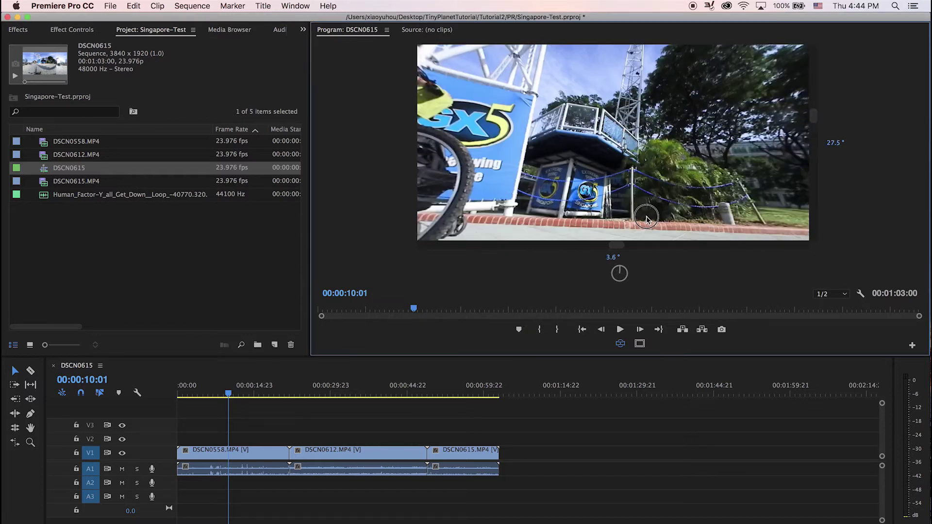
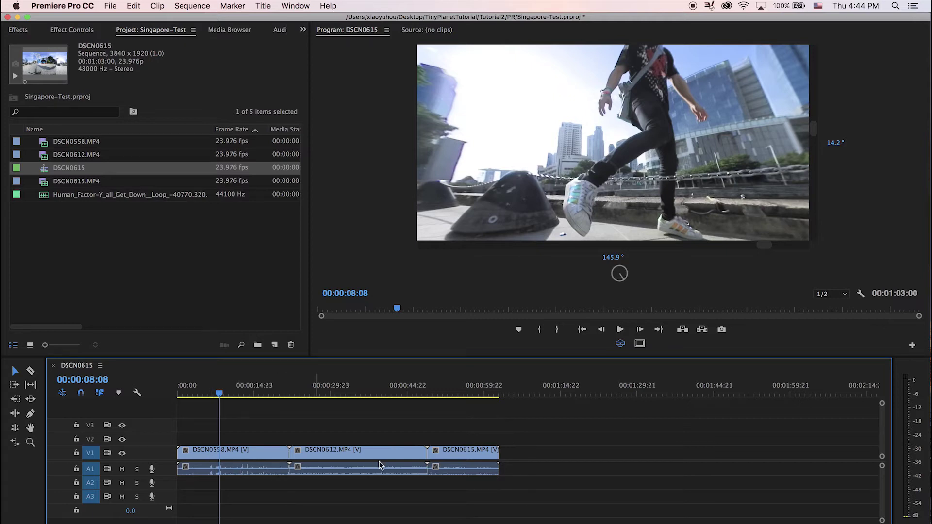
# Unlink the audio from the video of all three clips in the sequence
pyautogui.moveTo(524, 451); pyautogui.dragTo(243, 455)
pyautogui.rightClick(272, 458)
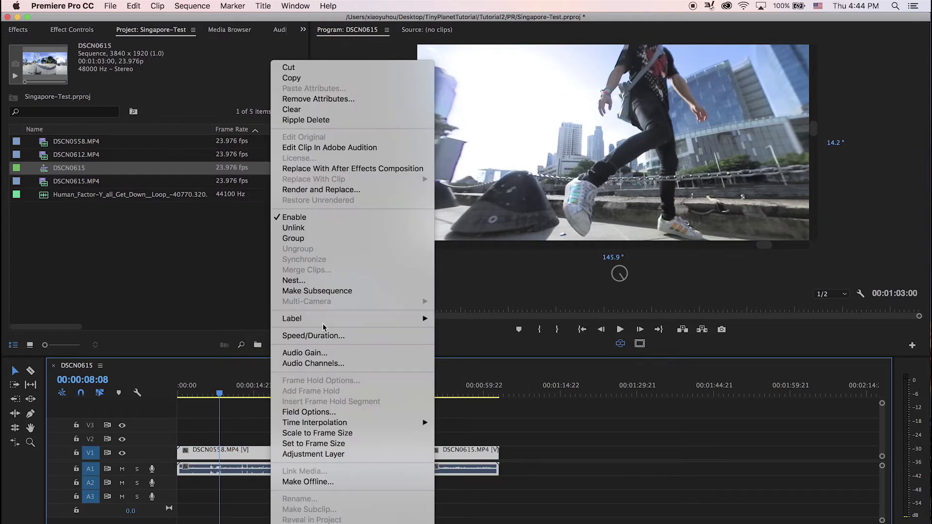
pyautogui.click(295, 227)
# Delete the original audio of DSCN0558, DSCN0612 and DSCN0615 from track A1
pyautogui.click(262, 479)
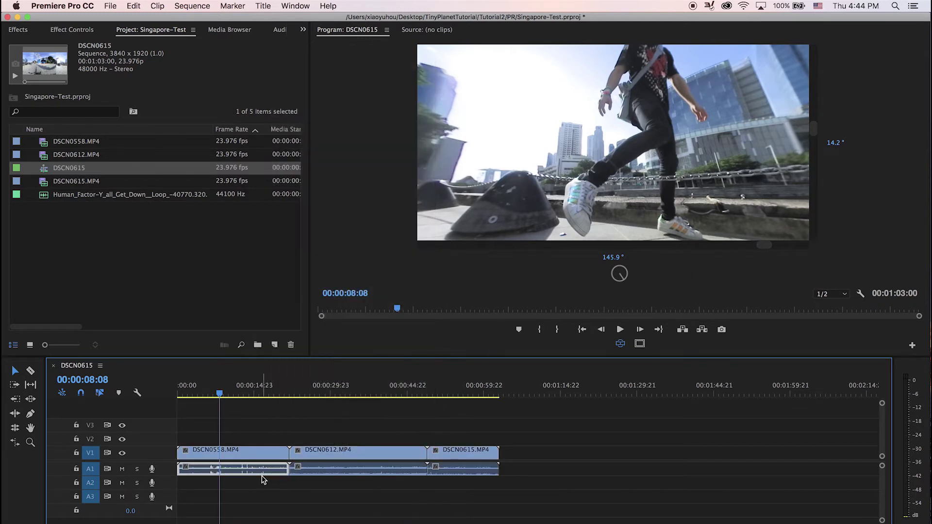
pyautogui.press('Delete')
pyautogui.click(321, 470)
pyautogui.press('Delete')
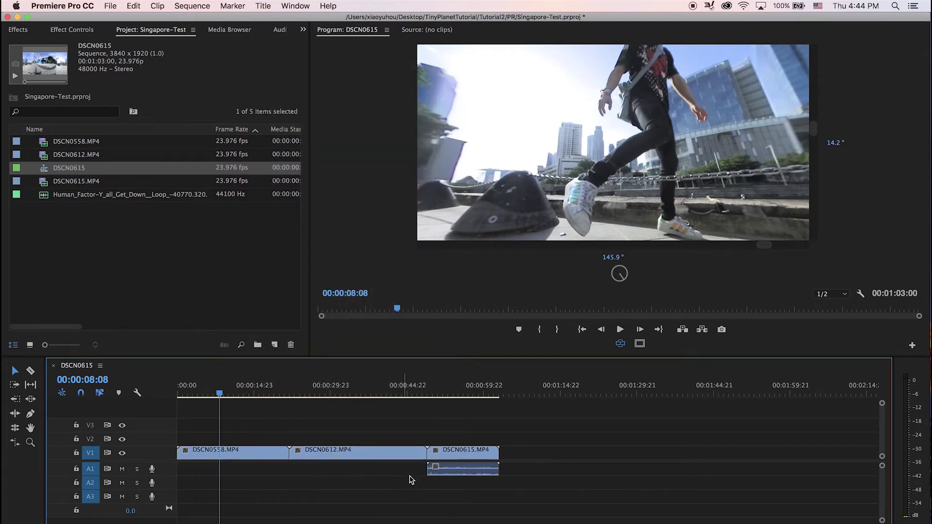
pyautogui.click(453, 473)
pyautogui.press('Delete')
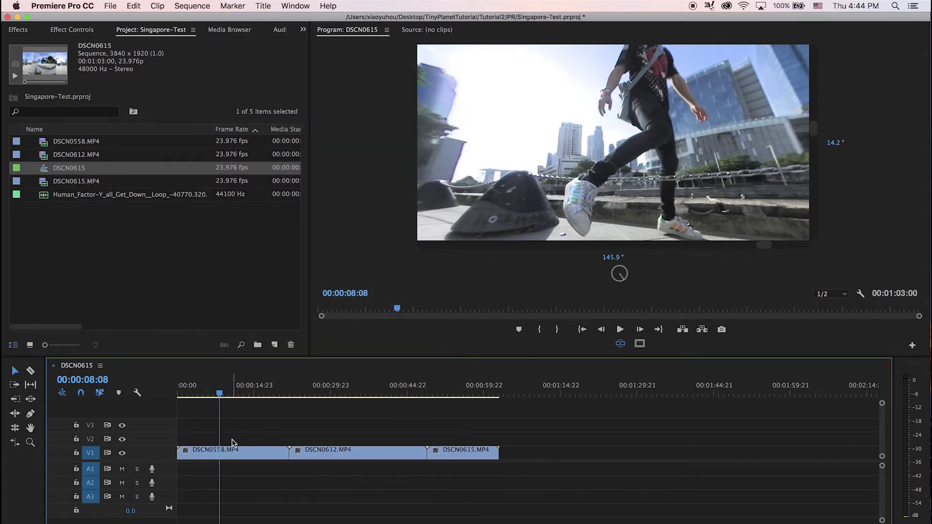
# Add the Human_Factor-Y_all_Get_Down music file to audio track A1 at the start of the sequence
pyautogui.click(216, 394)
pyautogui.click(57, 196)
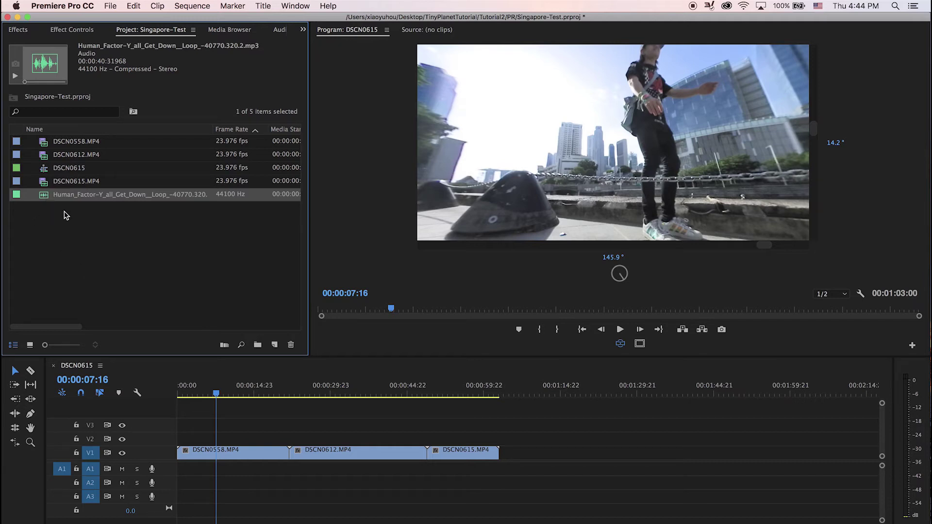
pyautogui.moveTo(55, 201); pyautogui.dragTo(181, 471)
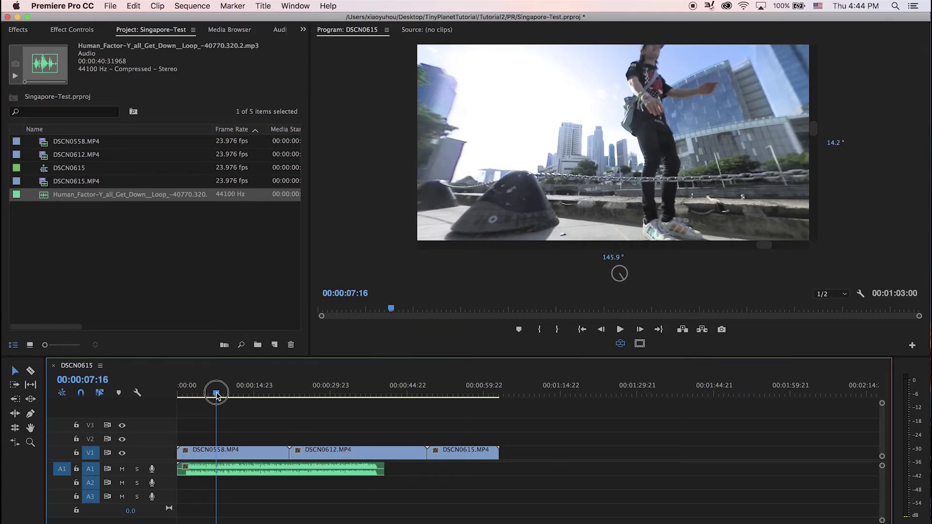
# Play the sequence from near its beginning to preview the footage with the music
pyautogui.moveTo(215, 392); pyautogui.dragTo(193, 390)
pyautogui.press('space')
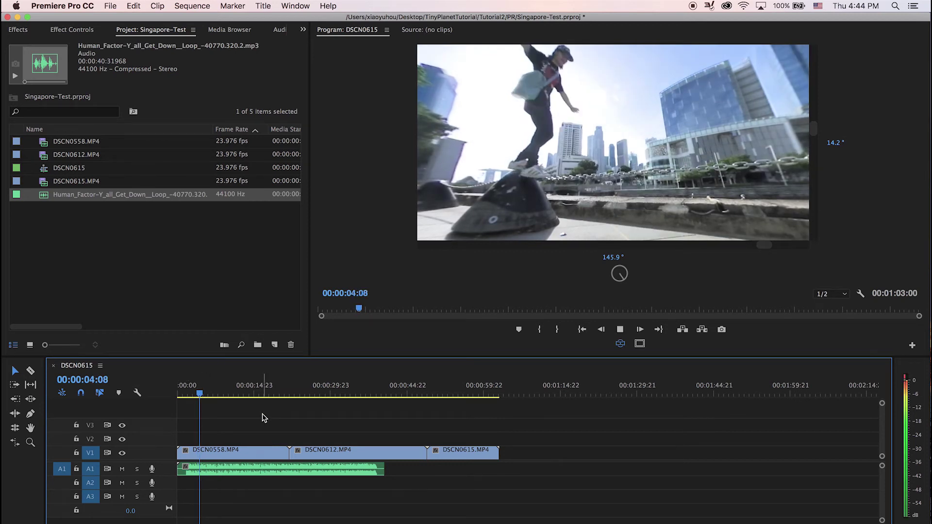
# Try splitting DSCN0558 at 00:00:06:03 and moving DSCN0612 against the cut, and undo these edits
pyautogui.click(209, 397)
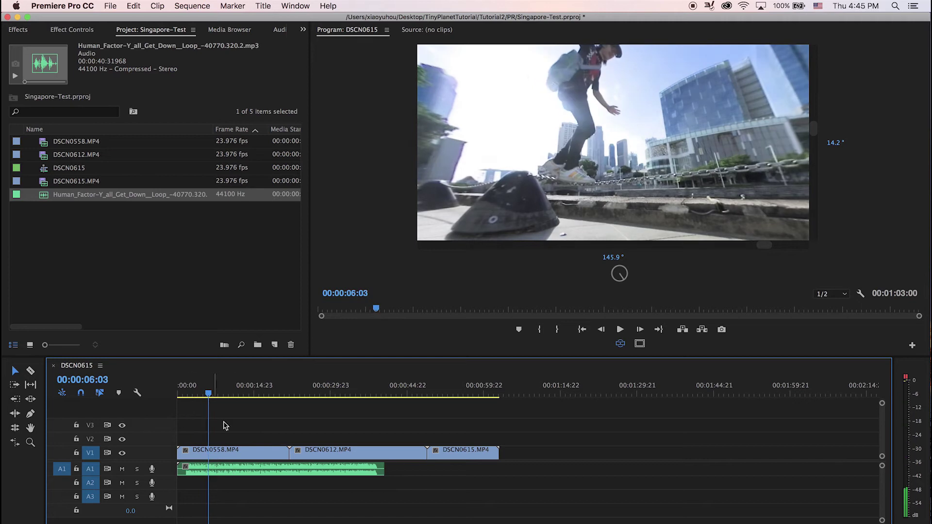
pyautogui.press('c')
pyautogui.click(210, 453)
pyautogui.press('v')
pyautogui.click(235, 453)
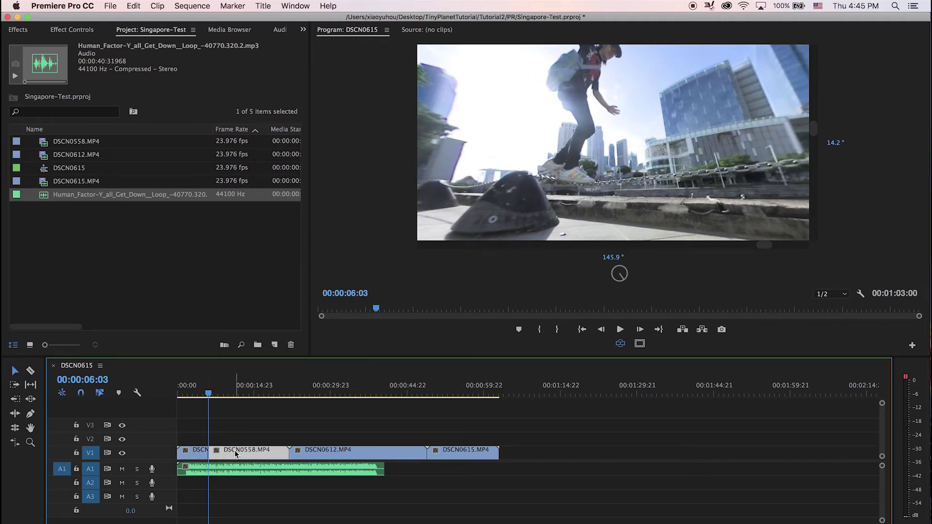
pyautogui.moveTo(235, 454); pyautogui.dragTo(261, 454)
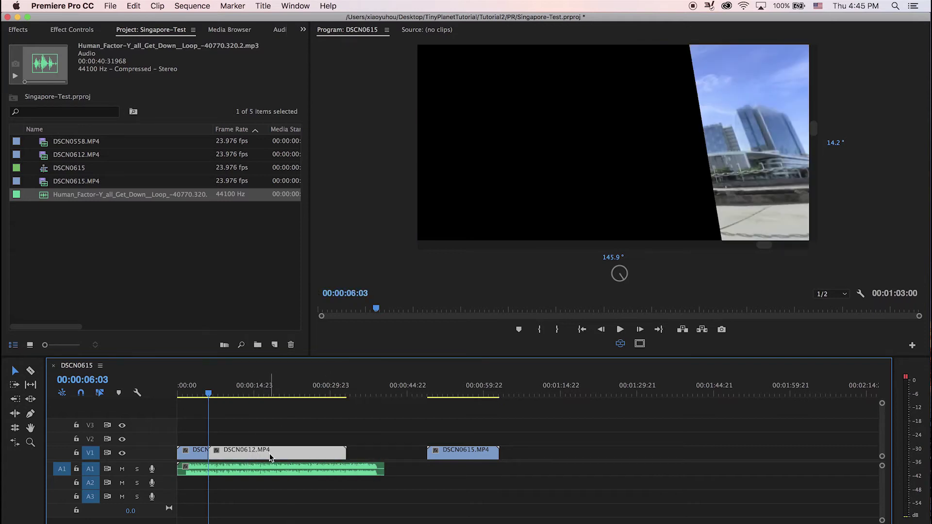
pyautogui.press('super+z')
pyautogui.press('super+z')
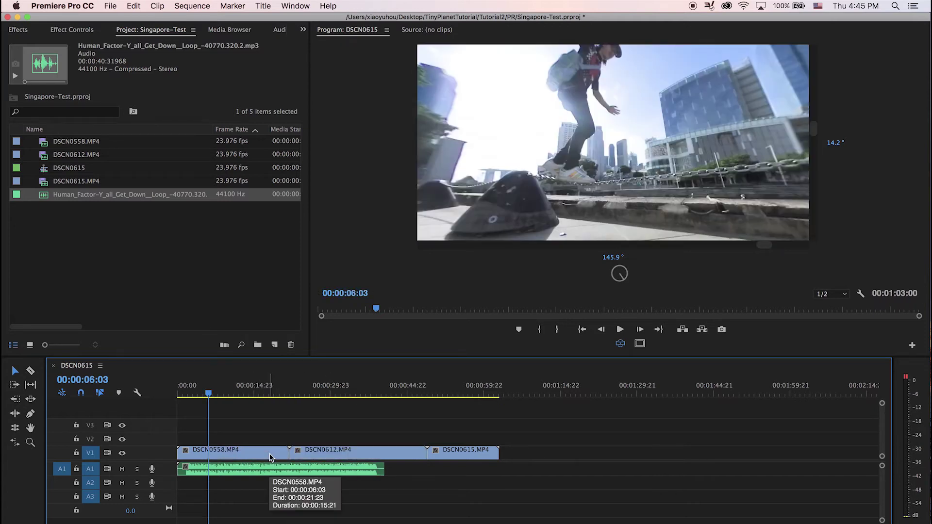
pyautogui.press('super+z')
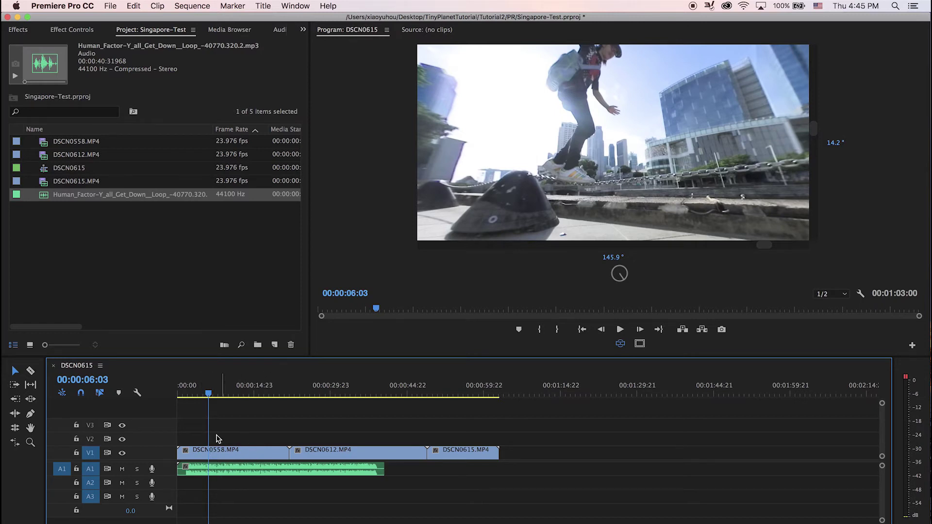
# Split DSCN0558 at 00:00:06:03 and delete the part after the cut from track V1
pyautogui.press('c')
pyautogui.click(210, 451)
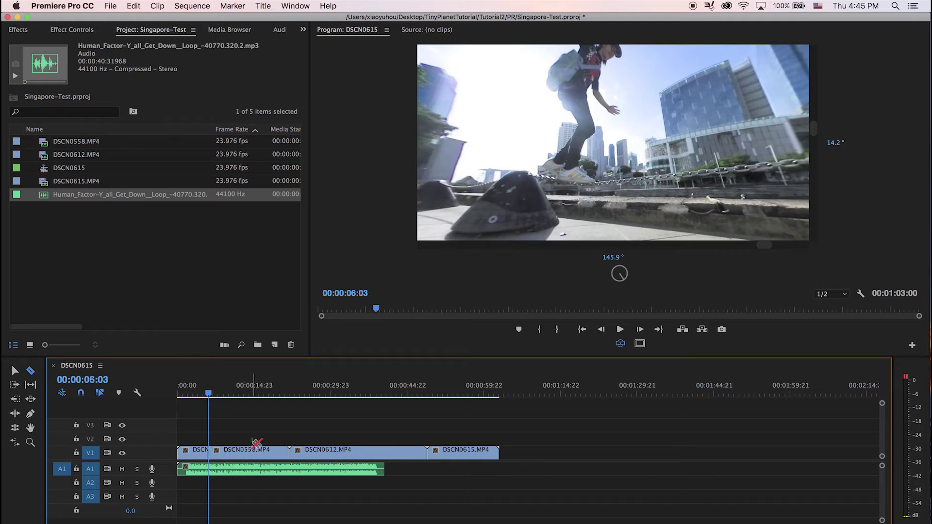
pyautogui.press('v')
pyautogui.click(244, 453)
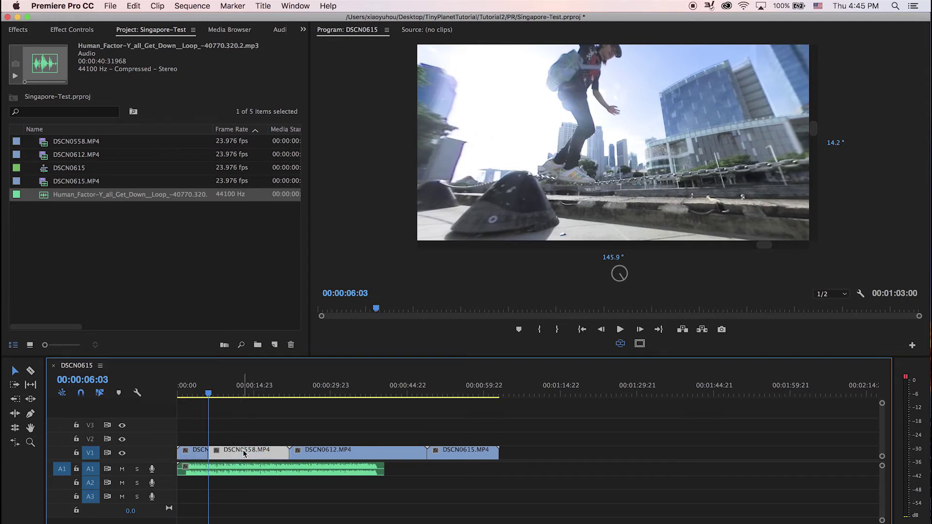
pyautogui.press('Delete')
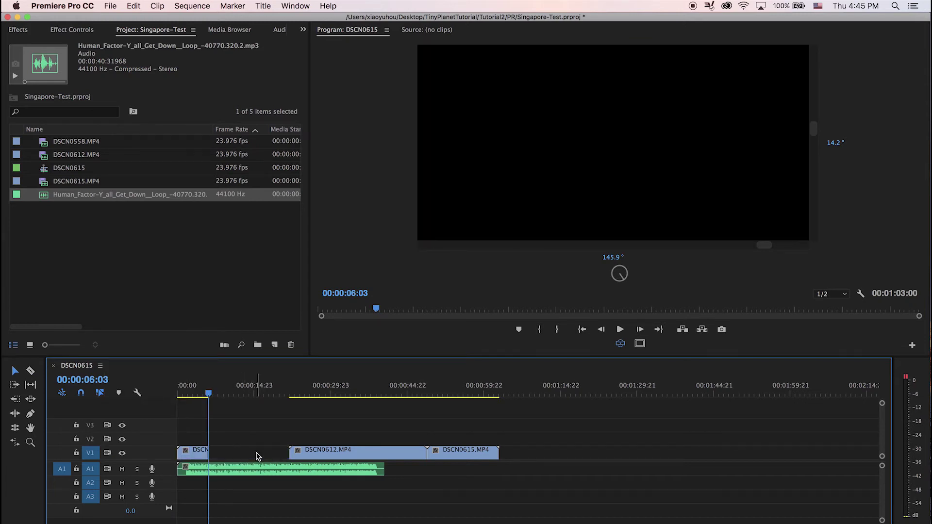
# Move DSCN0612 against the end of the shortened DSCN0558 and play it from 00:00:12:08 while turning the VR view
pyautogui.click(304, 456)
pyautogui.moveTo(345, 458); pyautogui.dragTo(266, 454)
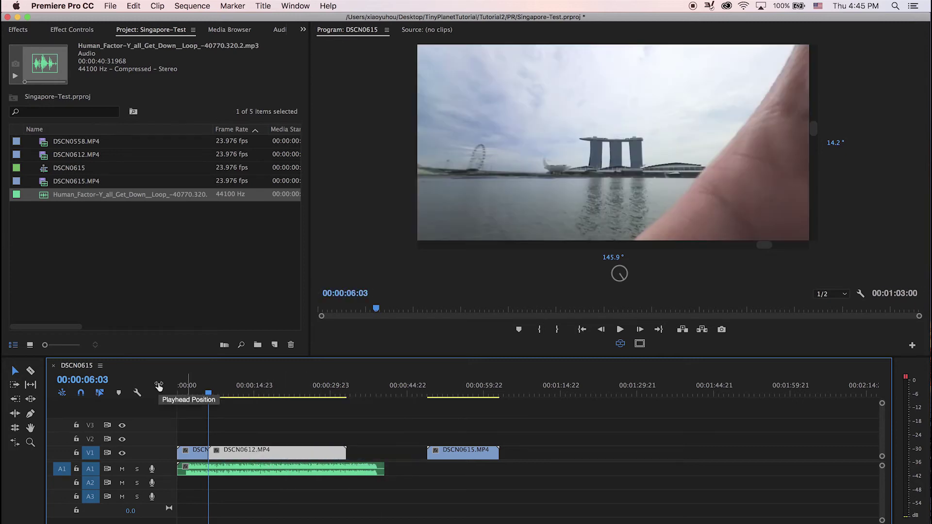
pyautogui.moveTo(209, 395); pyautogui.dragTo(239, 394)
pyautogui.press('space')
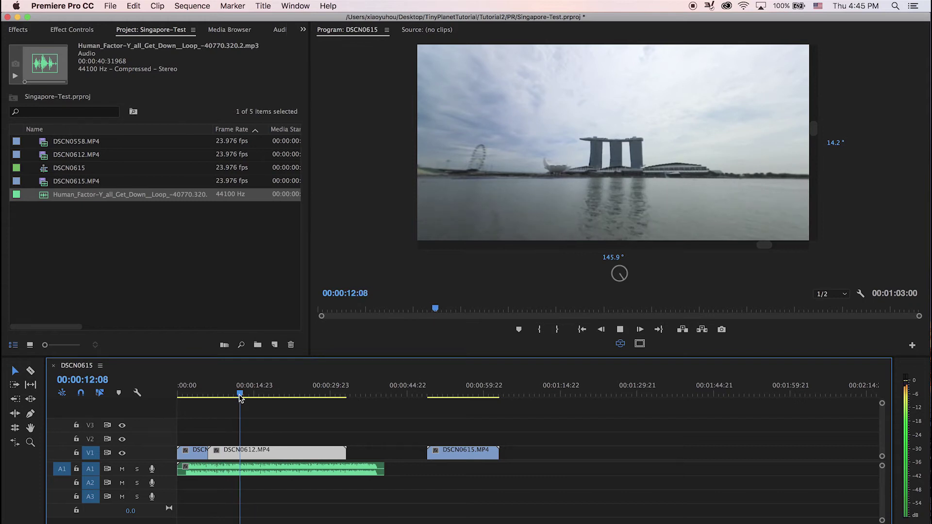
pyautogui.click(616, 183)
pyautogui.moveTo(617, 184); pyautogui.dragTo(604, 160)
# Move DSCN0615 against the end of DSCN0612 and trim its end to match the end of the music
pyautogui.moveTo(456, 454); pyautogui.dragTo(376, 455)
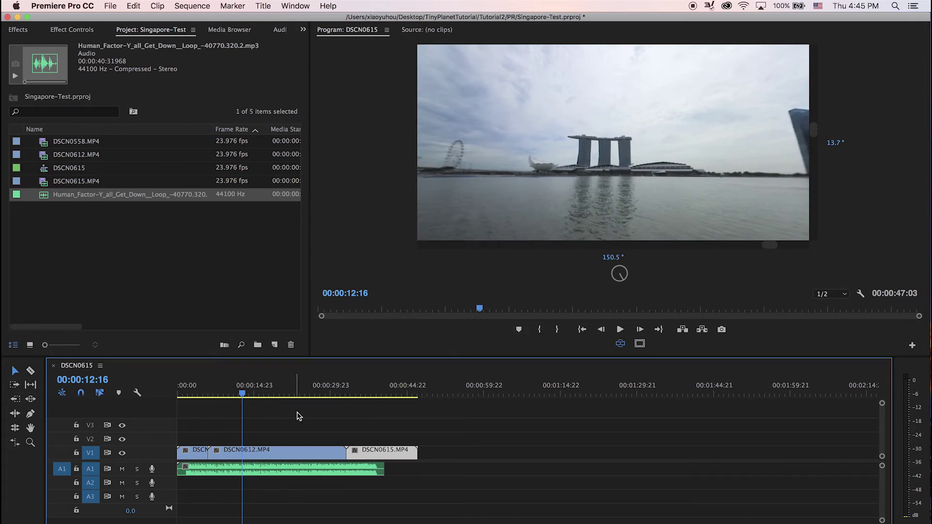
pyautogui.moveTo(416, 452); pyautogui.dragTo(383, 450)
# Mark the out point at the end of the last clip and the in point at 00:00:00:00
pyautogui.click(378, 394)
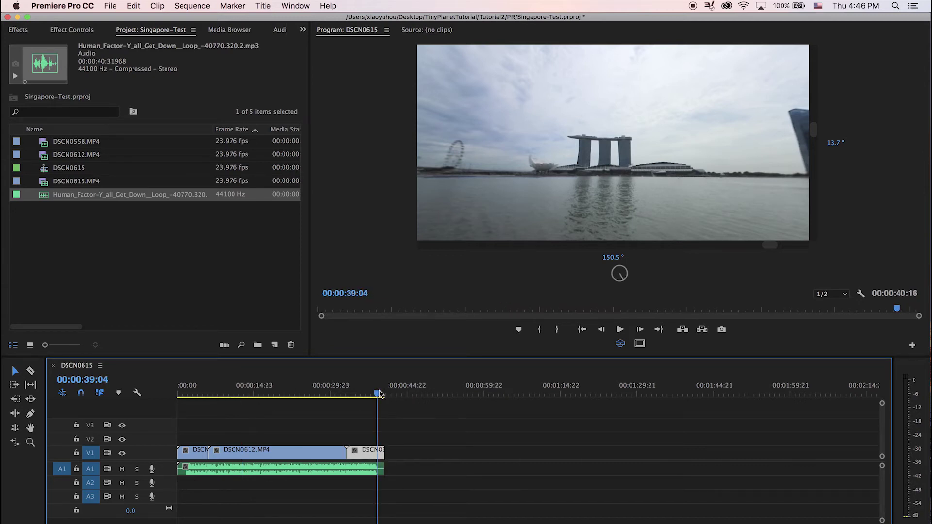
pyautogui.moveTo(381, 397); pyautogui.dragTo(389, 398)
pyautogui.press('o')
pyautogui.click(235, 394)
pyautogui.click(179, 394)
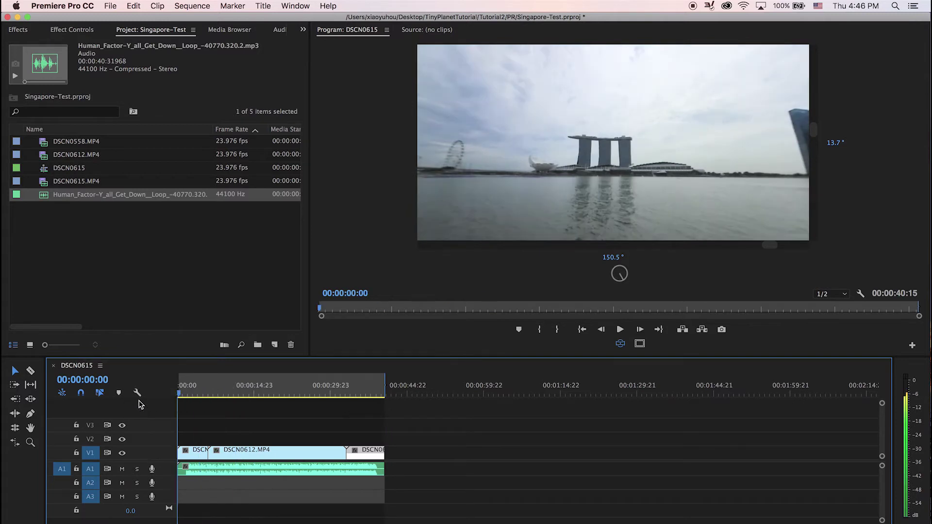
pyautogui.press('i')
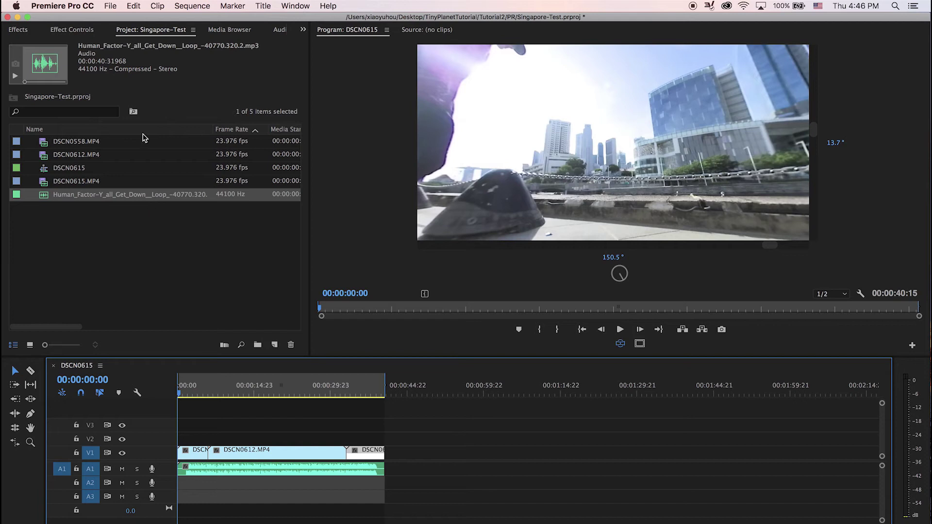
# Open the media export settings for the sequence and enable Render at Maximum Depth
pyautogui.click(105, 7)
pyautogui.moveTo(132, 282)
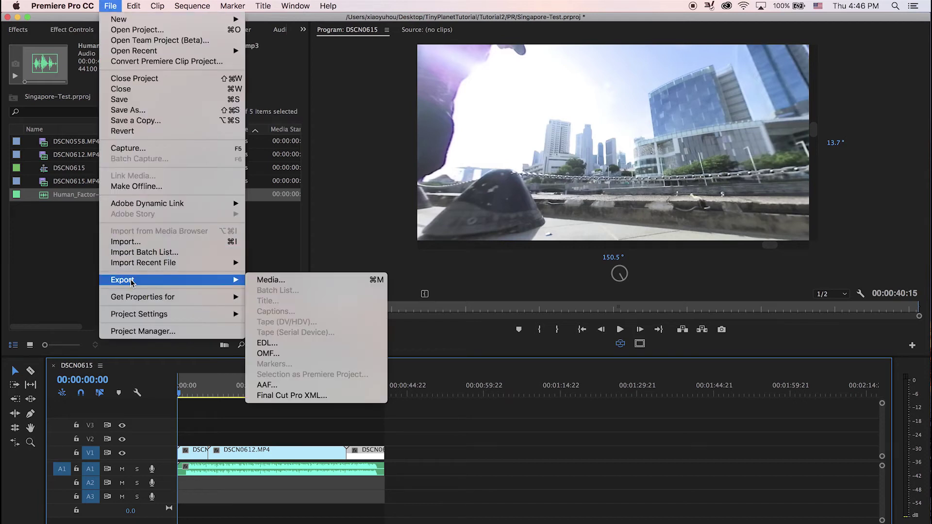
pyautogui.click(268, 281)
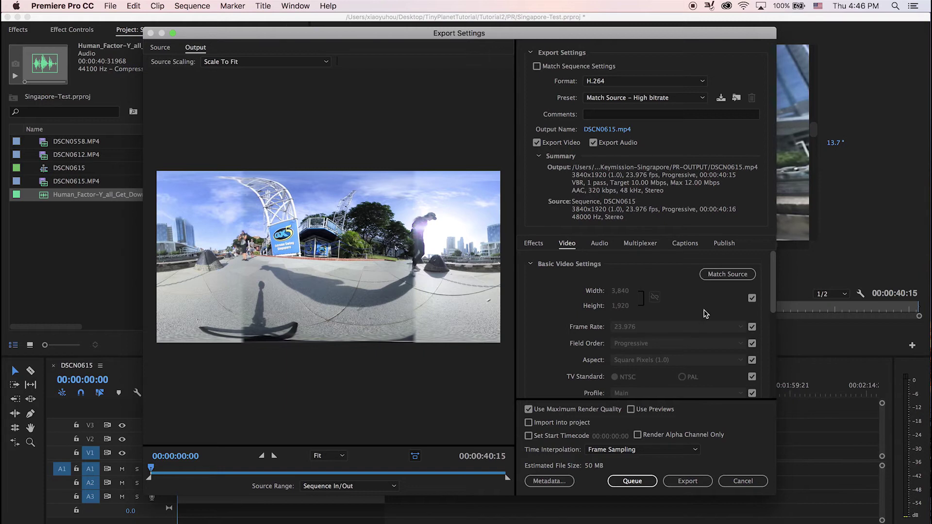
pyautogui.moveTo(773, 304); pyautogui.dragTo(775, 356)
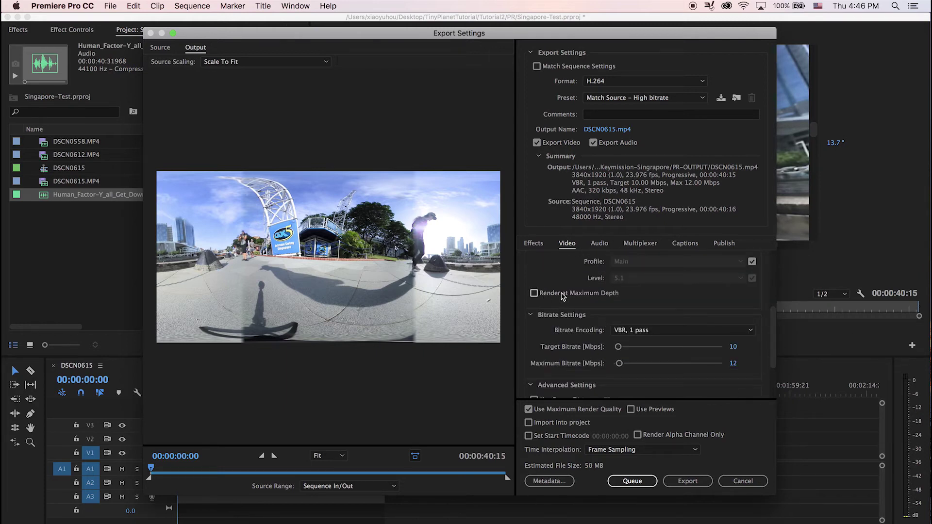
pyautogui.click(582, 297)
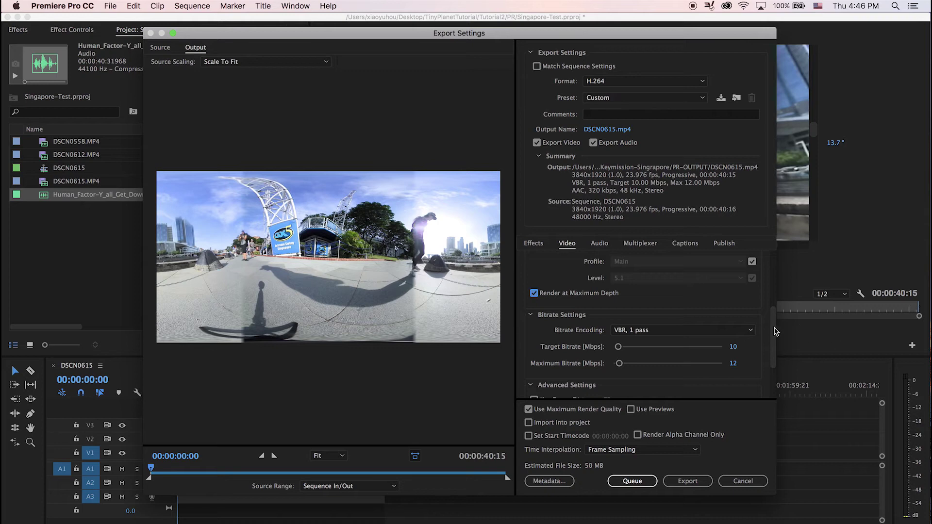
# Set the export's bitrate encoding to CBR with a target bitrate of 100 Mbps
pyautogui.moveTo(773, 330); pyautogui.dragTo(773, 338)
pyautogui.click(677, 310)
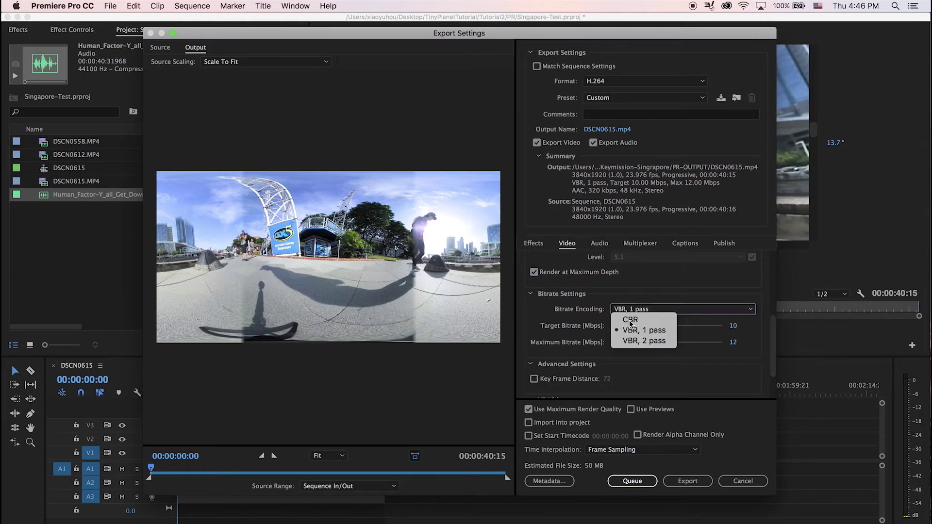
pyautogui.click(630, 321)
pyautogui.click(734, 327)
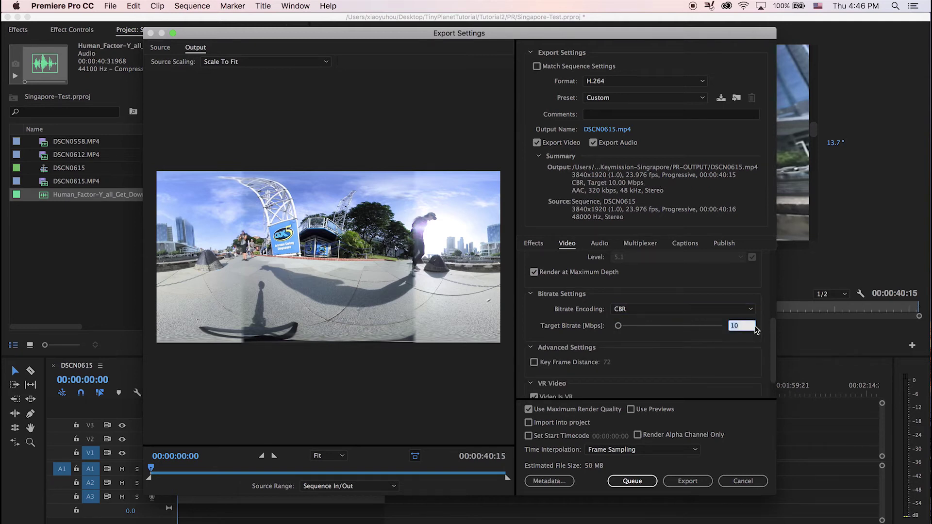
pyautogui.write('1')
pyautogui.moveTo(748, 328); pyautogui.dragTo(727, 328)
pyautogui.press('Return')
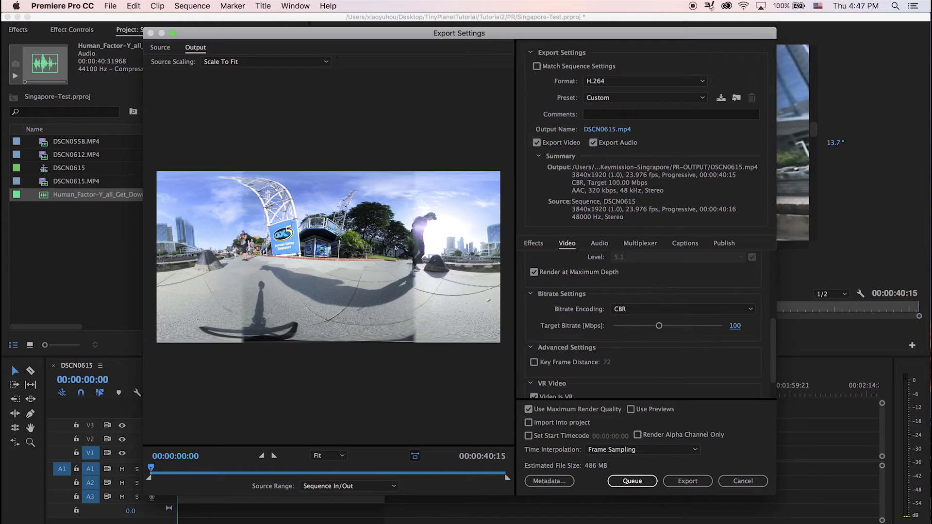
# Enable Key Frame Distance with a value of 24 and close the export settings without exporting
pyautogui.scroll(-3, 771, 347)
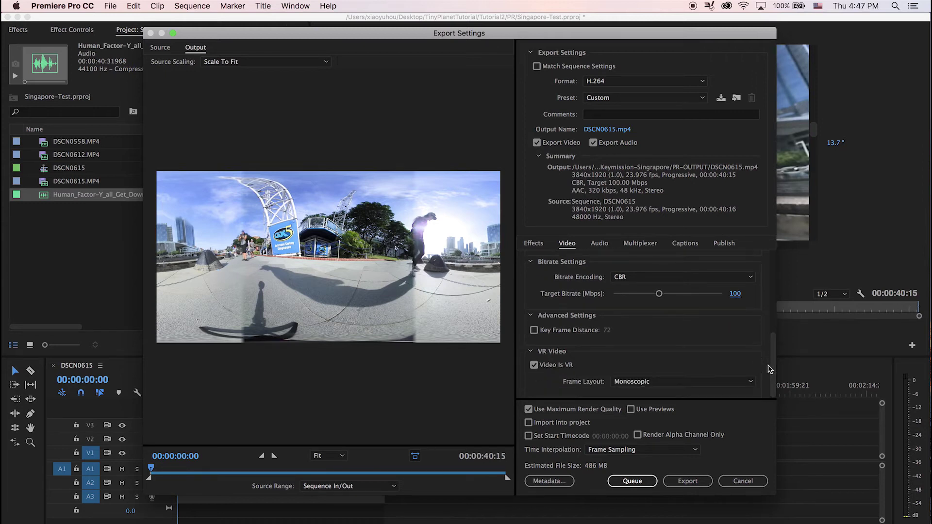
pyautogui.click(534, 330)
pyautogui.click(607, 330)
pyautogui.press('Return')
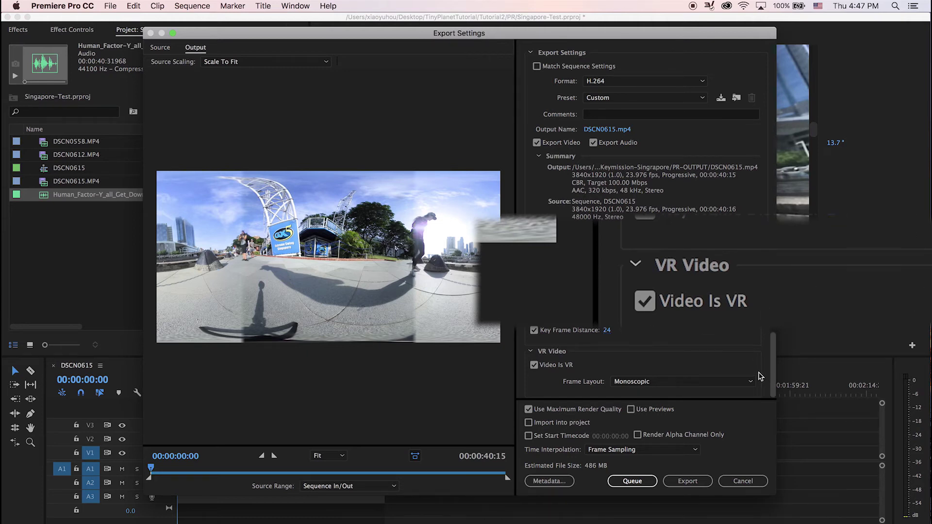
pyautogui.scroll(2, 767, 340)
pyautogui.scroll(-2, 766, 388)
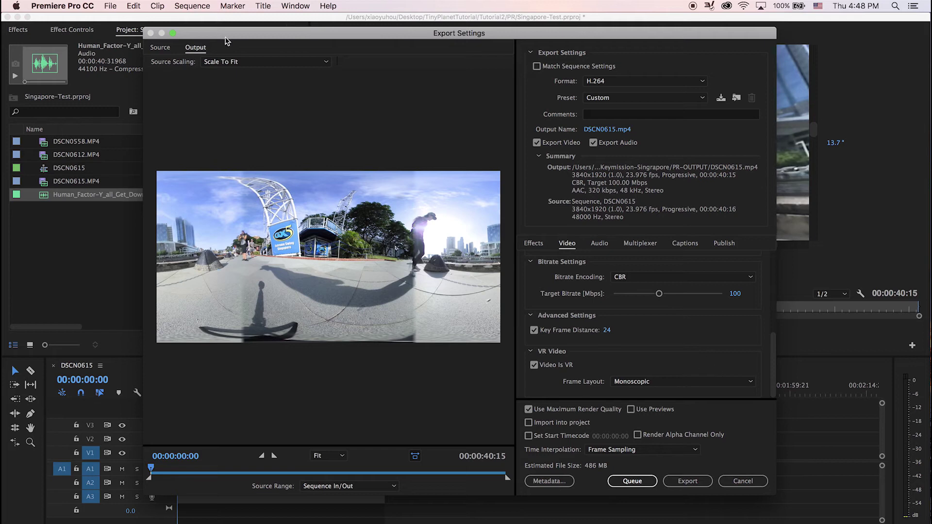
pyautogui.click(744, 481)
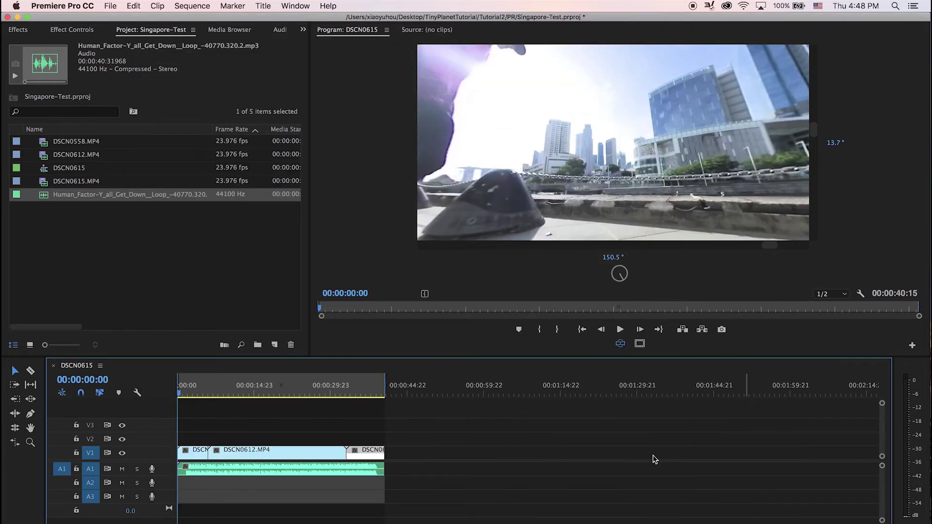
# Scrub through the DSCN0558 and DSCN0612 clips and return the playhead to 00:00:00:00
pyautogui.click(198, 394)
pyautogui.moveTo(198, 394); pyautogui.dragTo(198, 394)
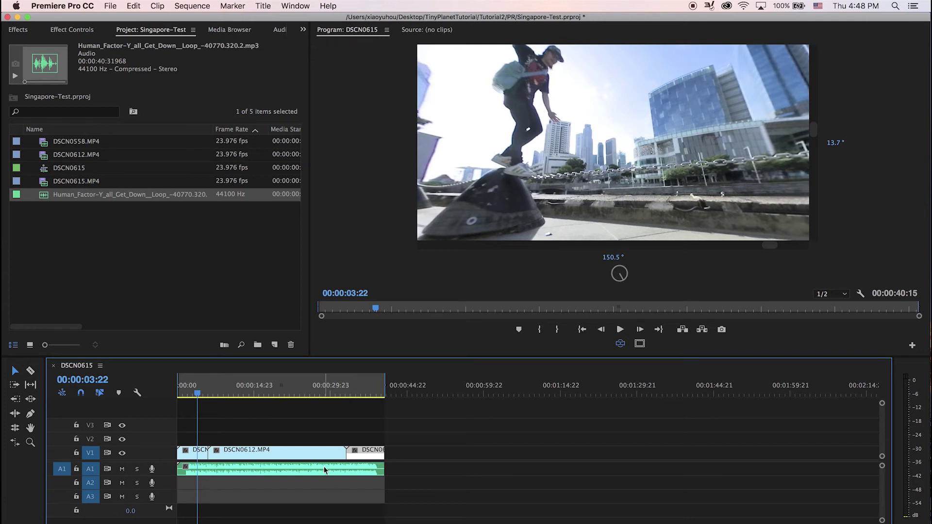
pyautogui.click(272, 391)
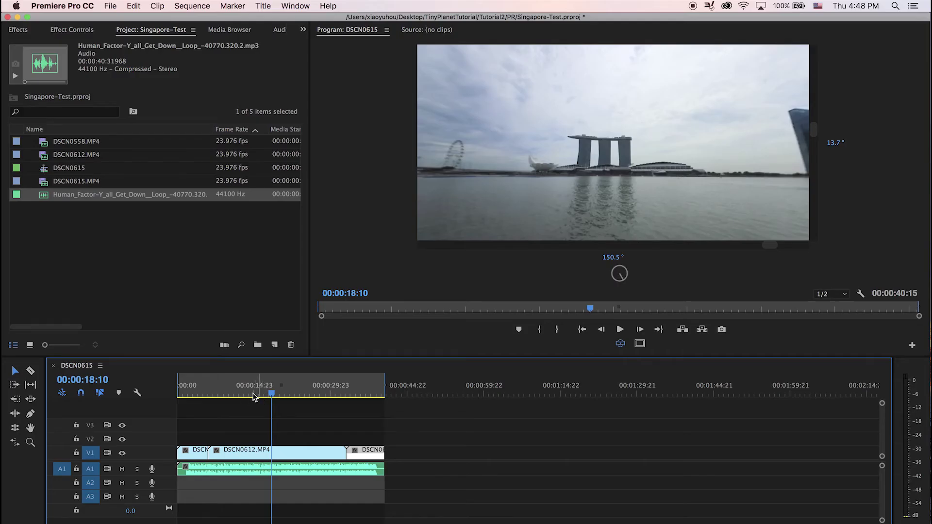
pyautogui.moveTo(253, 397); pyautogui.dragTo(118, 380)
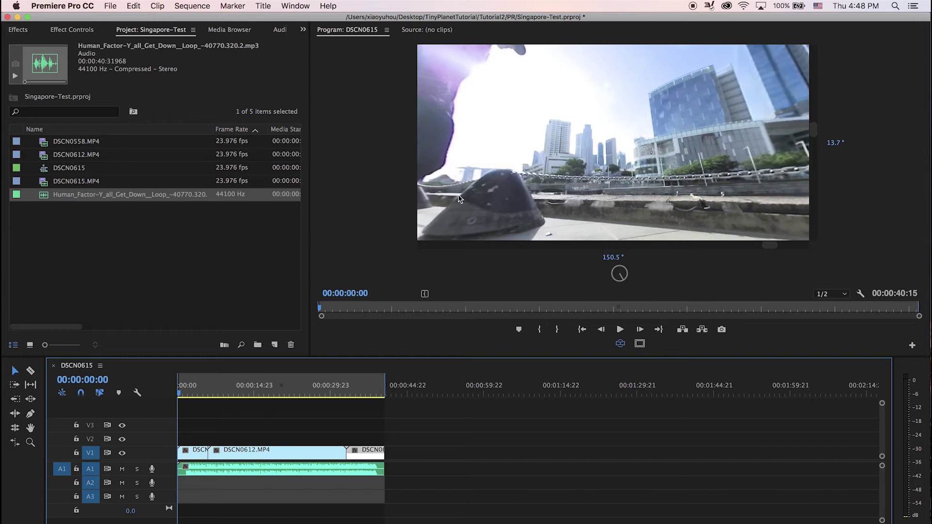
# Reset the program monitor's VR view to 0° horizontally and 0° vertically
pyautogui.click(613, 256)
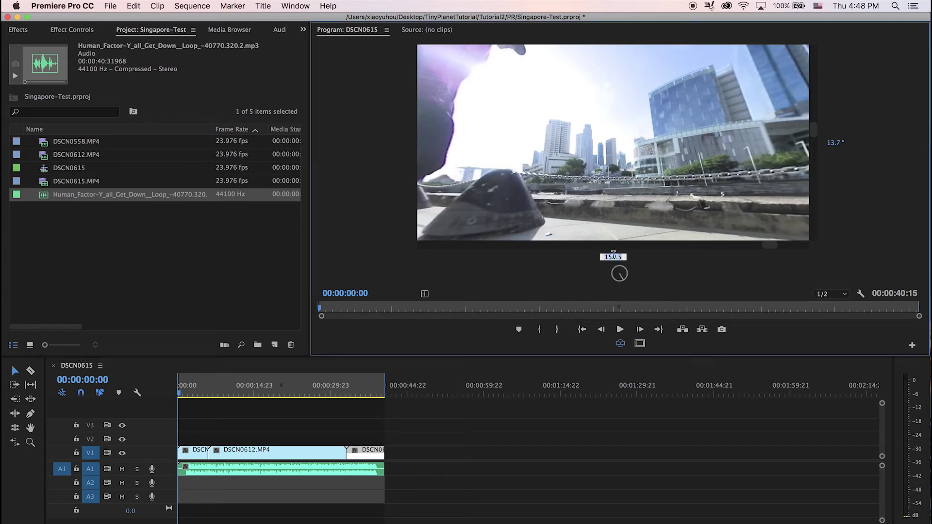
pyautogui.write('0')
pyautogui.press('Return')
pyautogui.click(835, 142)
pyautogui.write('0')
pyautogui.press('Return')
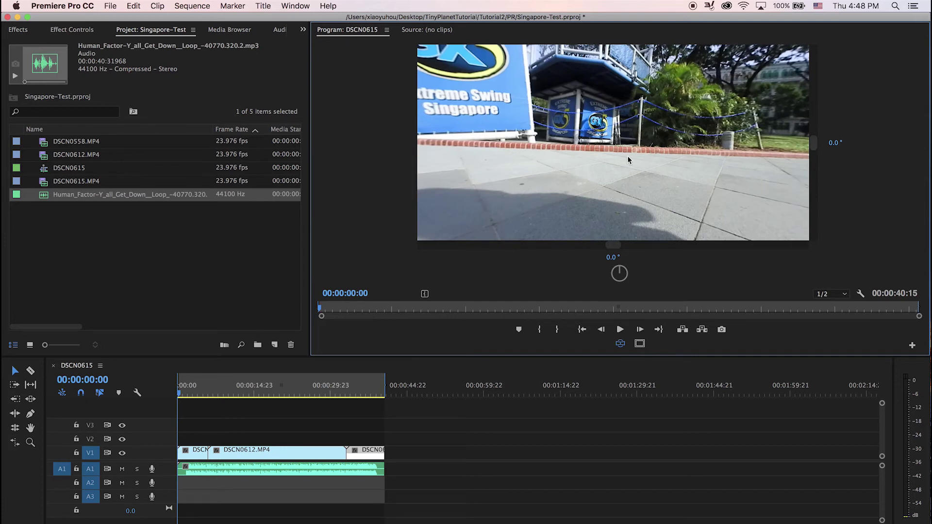
# Turn the VR view to about 65° horizontally and 13° vertically, and set both angles back to 0°
pyautogui.moveTo(698, 158); pyautogui.dragTo(545, 190)
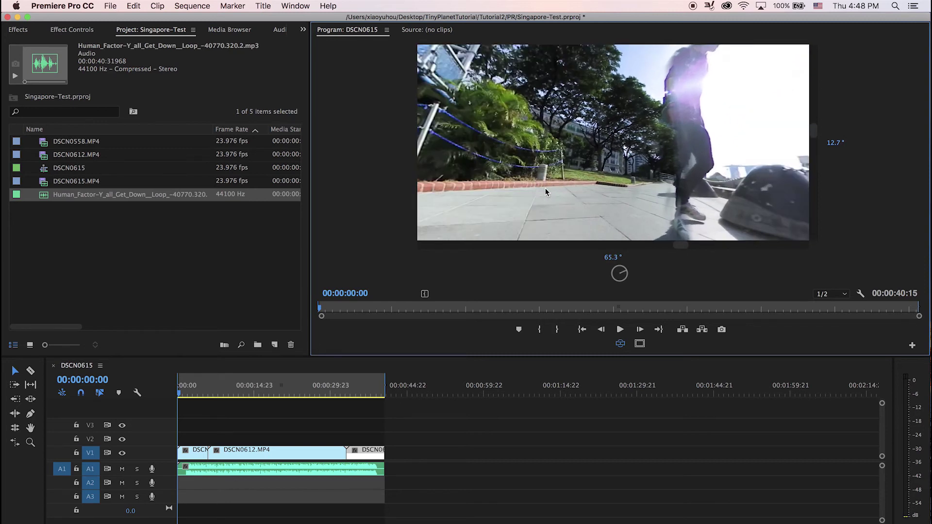
pyautogui.click(610, 258)
pyautogui.write('0')
pyautogui.press('Return')
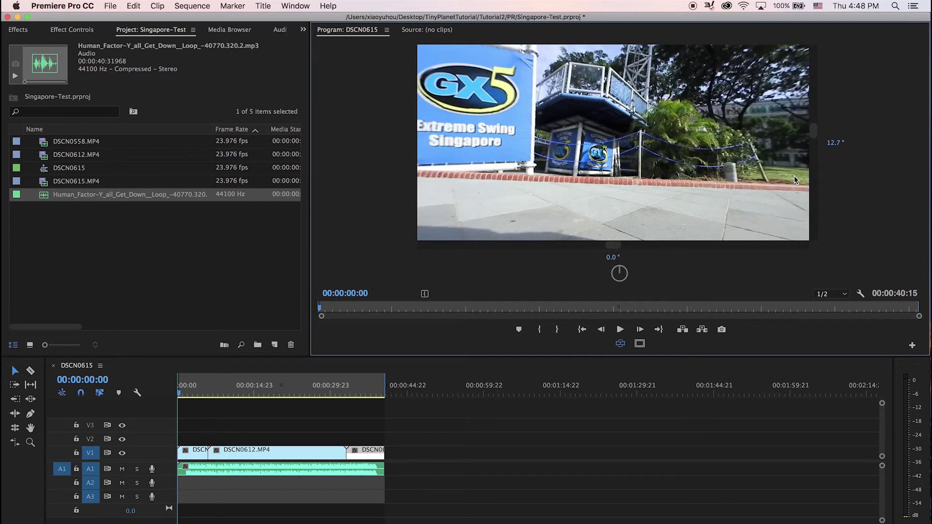
pyautogui.click(830, 141)
pyautogui.write('0')
pyautogui.press('Return')
# Search the effects for "mettle" and select the Mettle SkyBox Rotate Sphere video effect
pyautogui.click(143, 264)
pyautogui.click(13, 30)
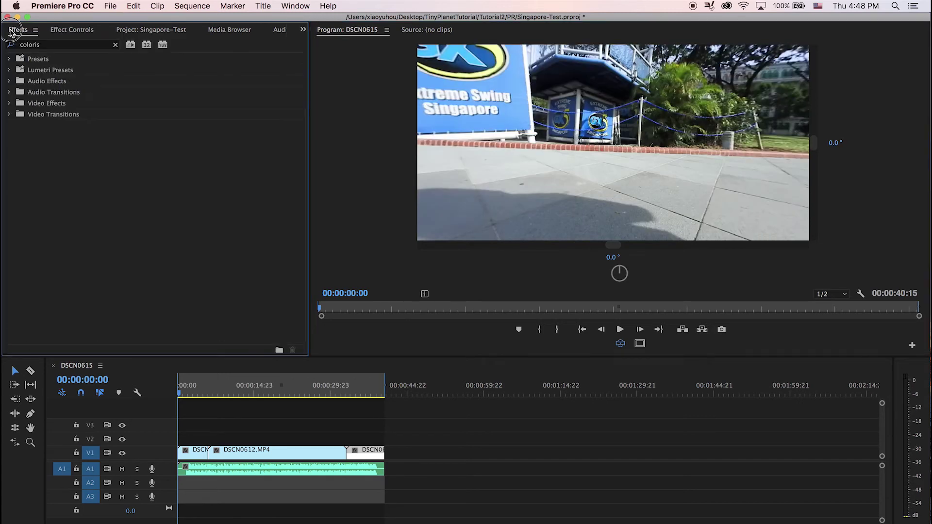
pyautogui.click(59, 30)
pyautogui.click(18, 31)
pyautogui.click(73, 30)
pyautogui.click(18, 31)
pyautogui.doubleClick(29, 45)
pyautogui.write('mettle')
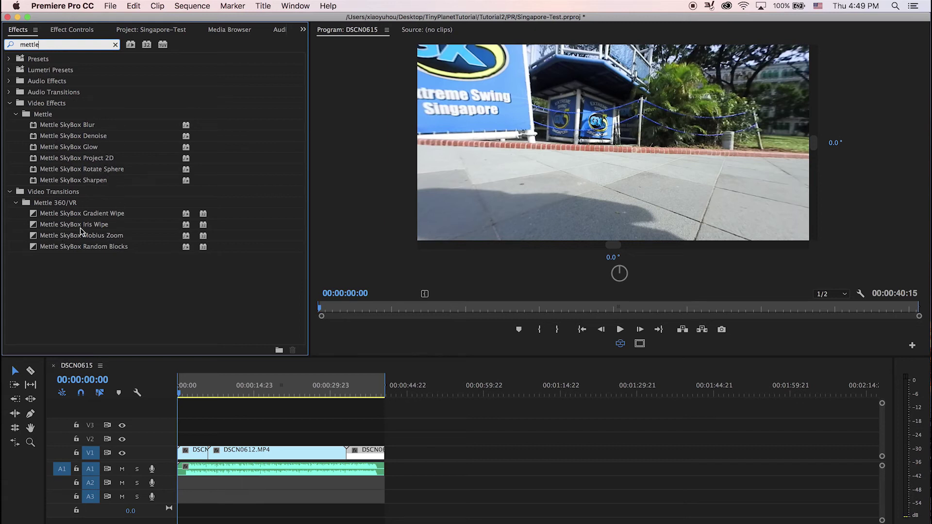
pyautogui.click(90, 168)
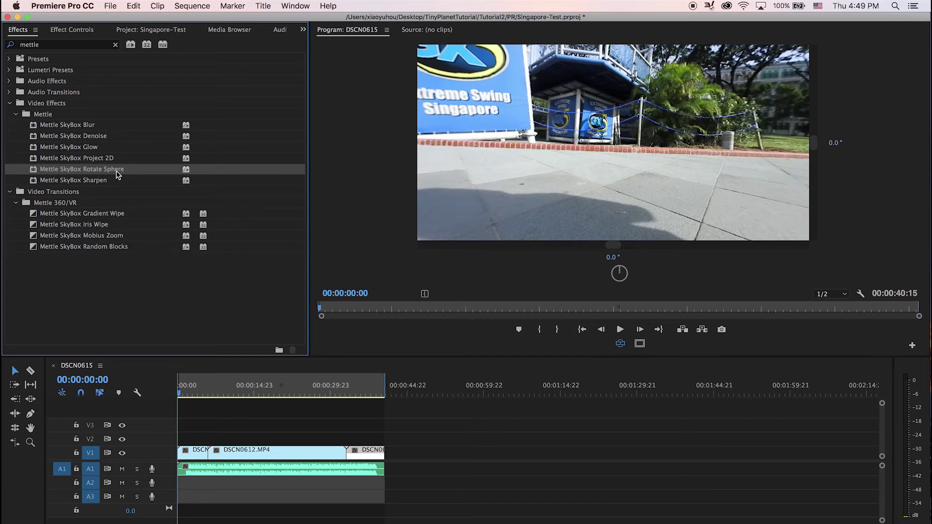
# Apply the Mettle SkyBox Rotate Sphere effect to the DSCN0558 clip and show its effect settings
pyautogui.moveTo(114, 170); pyautogui.dragTo(188, 455)
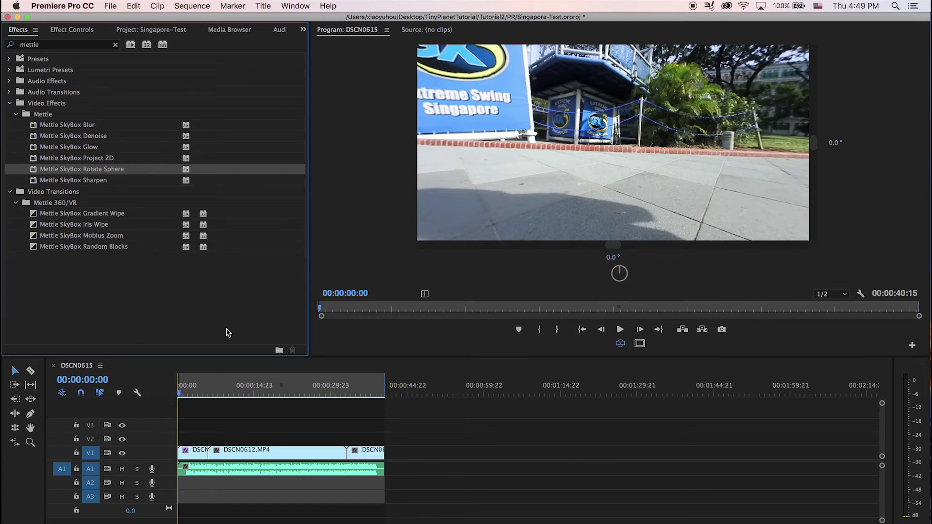
pyautogui.click(71, 30)
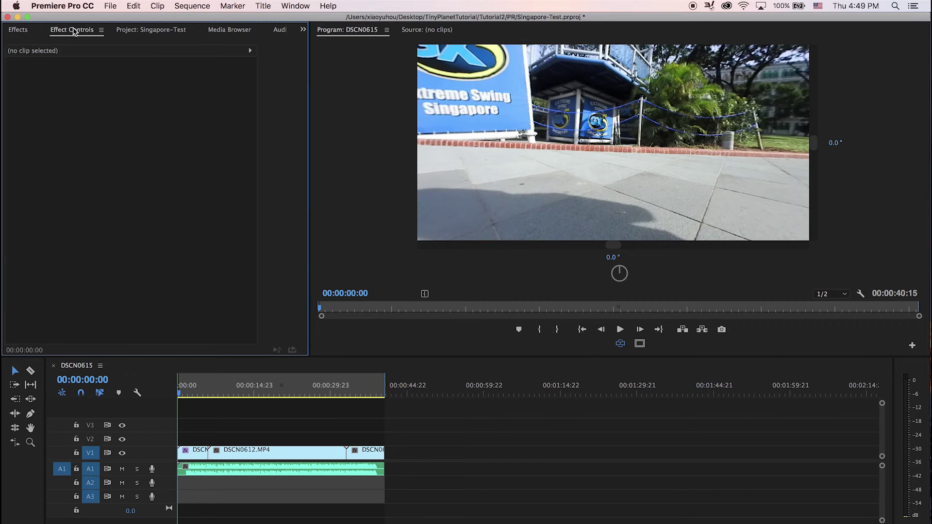
pyautogui.click(188, 455)
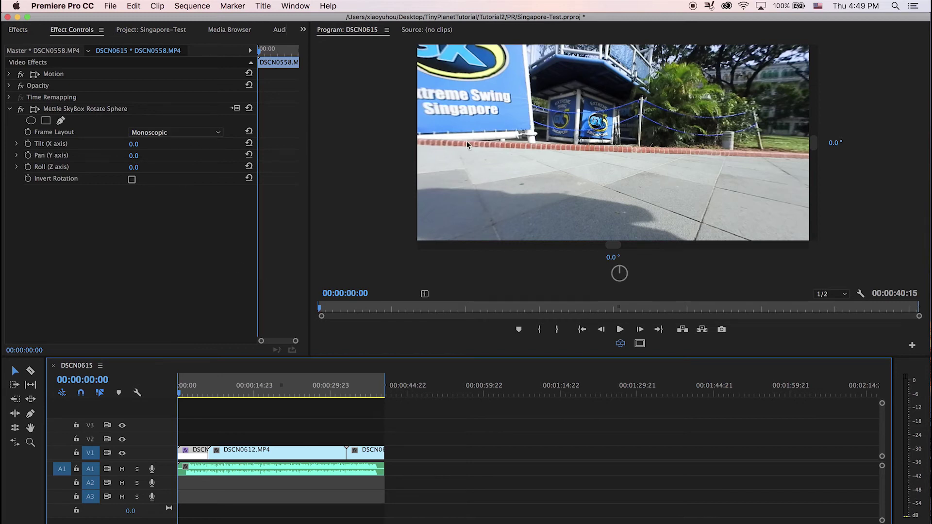
# Switch the program monitor to the flat frame with safe margins and set Rotate Sphere's Pan (Y axis) to -188°
pyautogui.moveTo(649, 120); pyautogui.dragTo(600, 178)
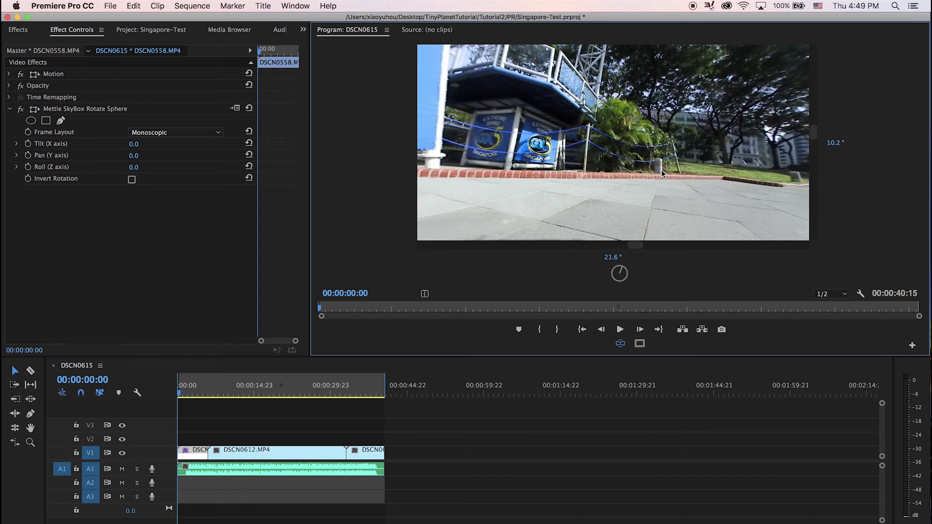
pyautogui.click(620, 343)
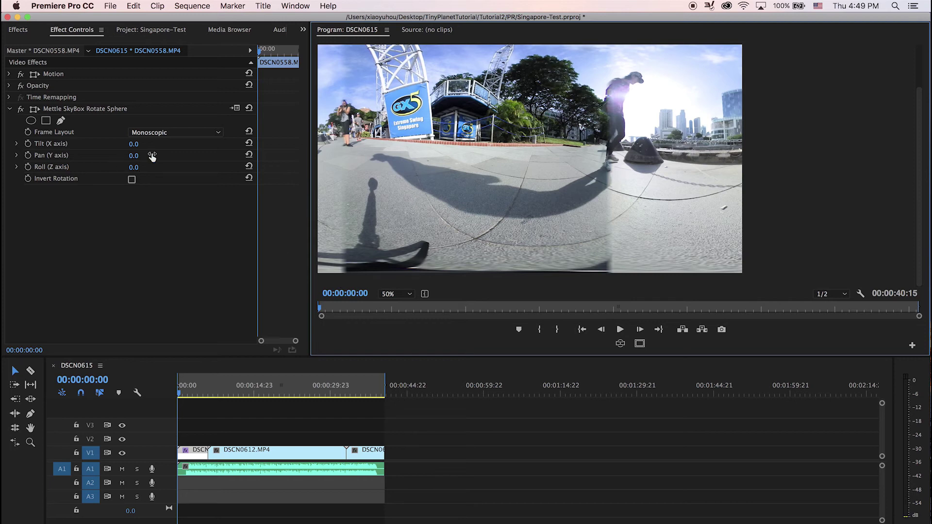
pyautogui.click(640, 343)
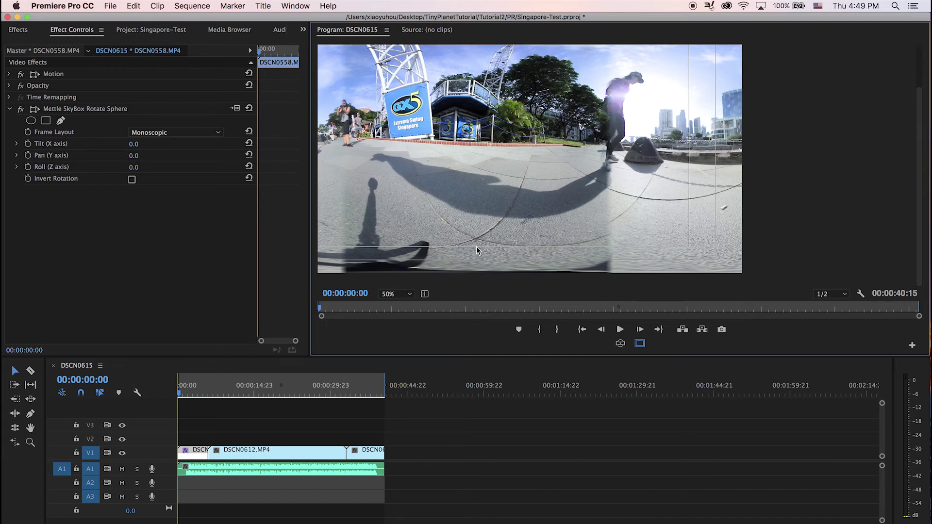
pyautogui.moveTo(134, 155)
pyautogui.mouseDown()
pyautogui.moveTo(60, 155)
pyautogui.moveTo(146, 156)
pyautogui.mouseUp()
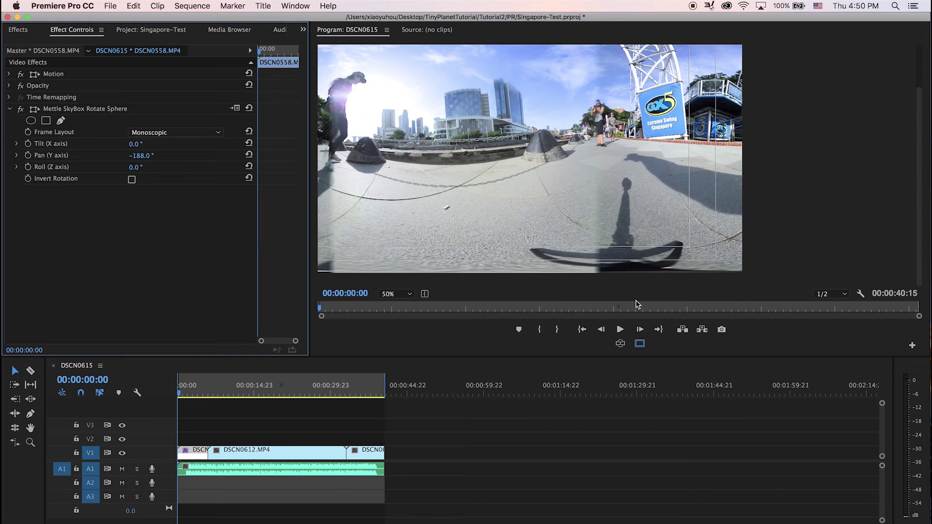
# Check the reoriented shot in the VR view by looking around, and set the horizontal view angle back to 0°
pyautogui.click(620, 343)
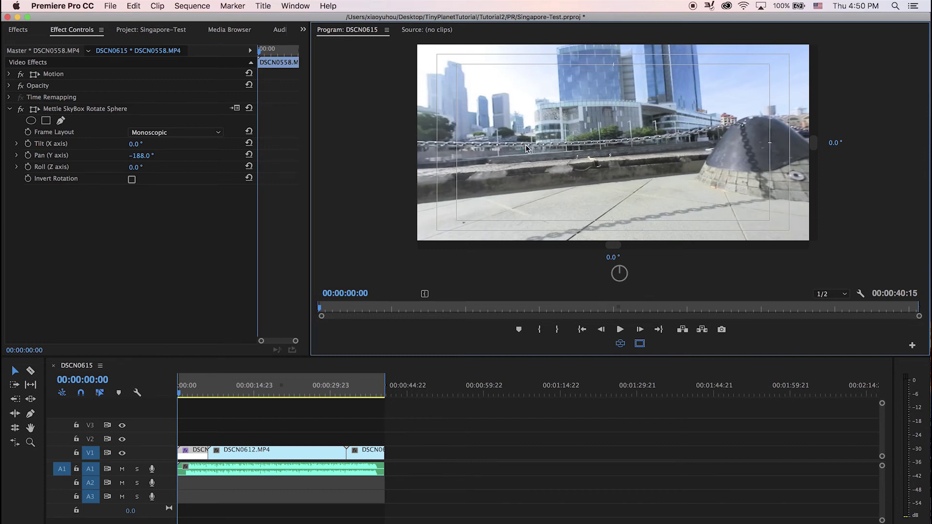
pyautogui.moveTo(524, 146); pyautogui.dragTo(603, 221)
pyautogui.click(612, 257)
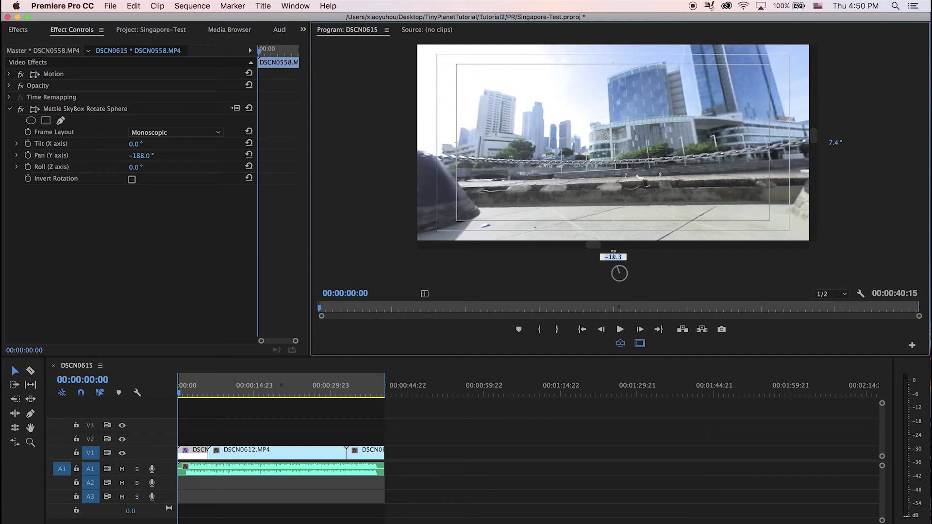
pyautogui.write('0')
pyautogui.press('Return')
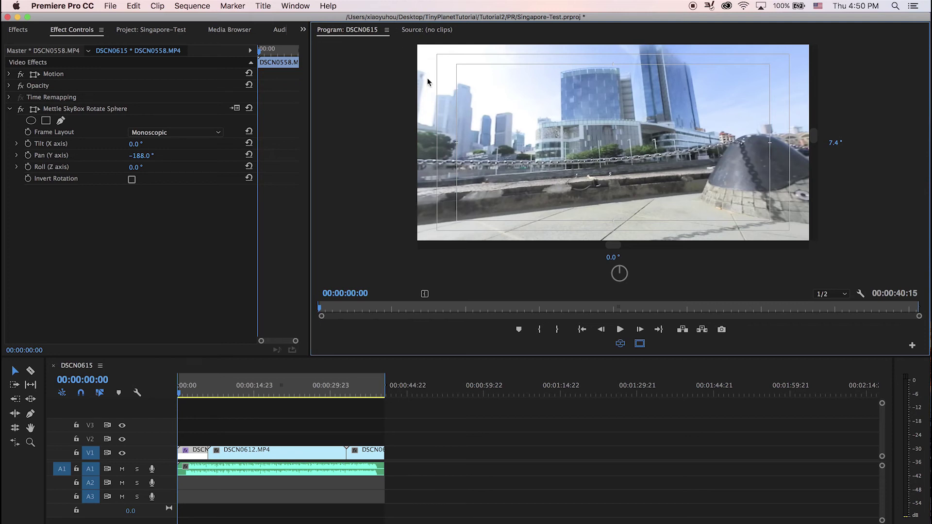
pyautogui.moveTo(673, 170); pyautogui.dragTo(719, 169)
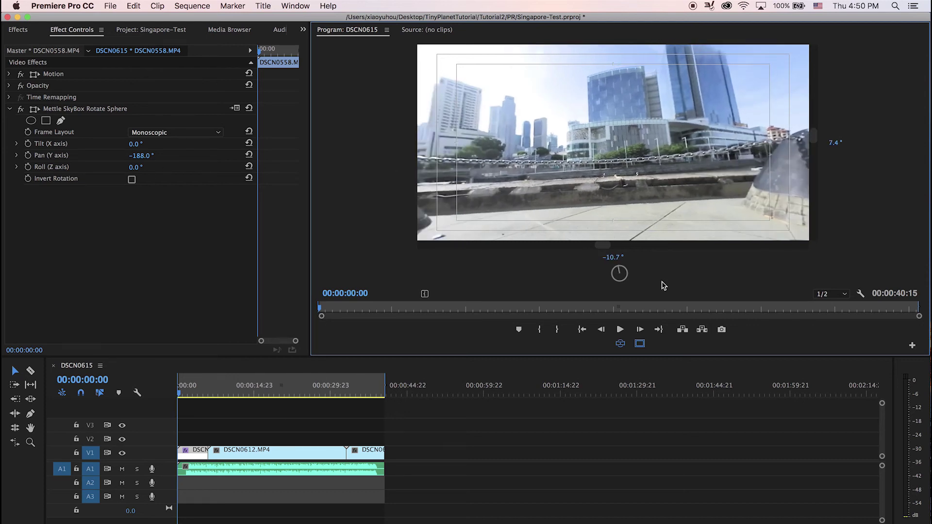
pyautogui.click(613, 257)
pyautogui.write('0')
pyautogui.press('Return')
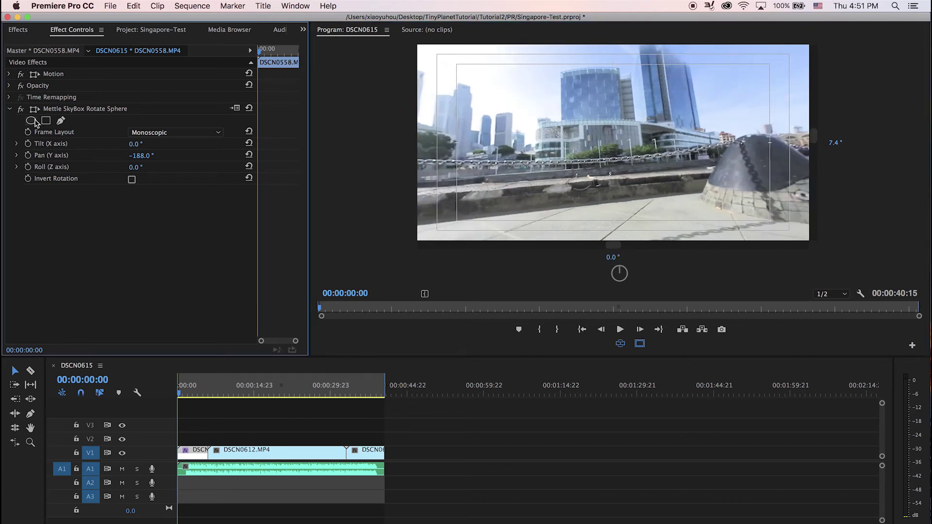
# Collapse the Rotate Sphere settings and tilt the VR view up to about 14°
pyautogui.click(9, 108)
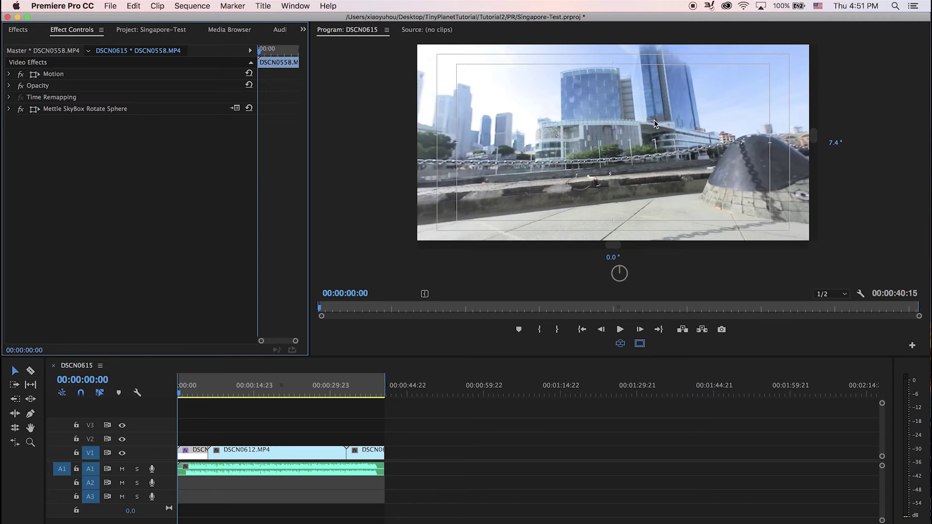
pyautogui.moveTo(654, 120); pyautogui.dragTo(636, 141)
pyautogui.click(85, 169)
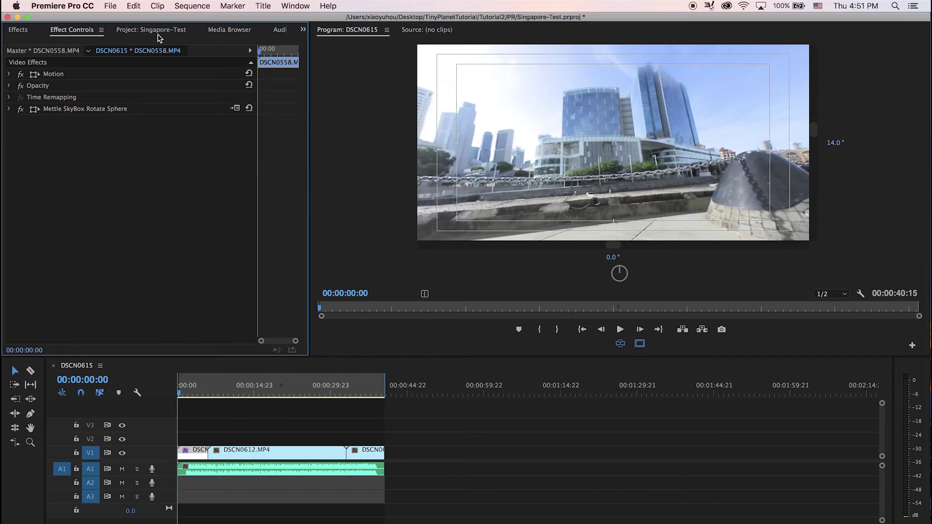
# Apply the Mettle SkyBox Sharpen effect to the DSCN0558 clip
pyautogui.click(139, 34)
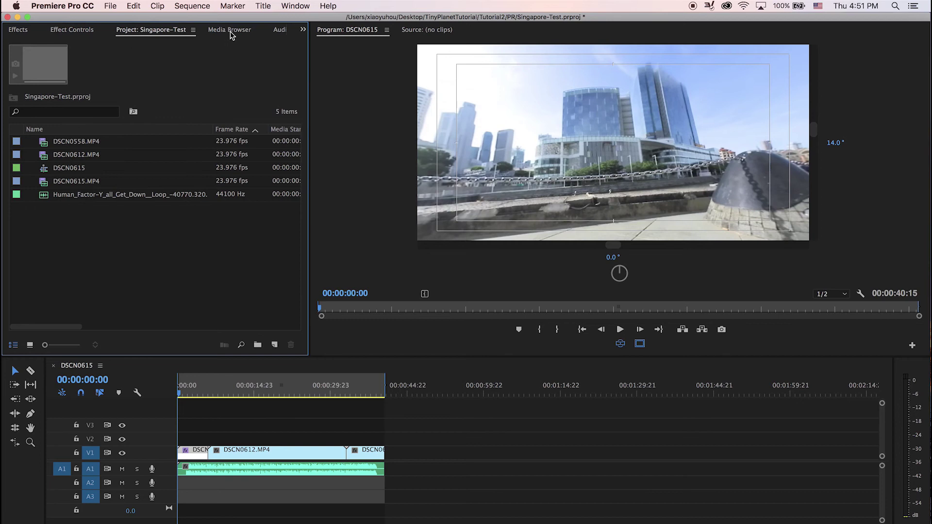
pyautogui.click(17, 31)
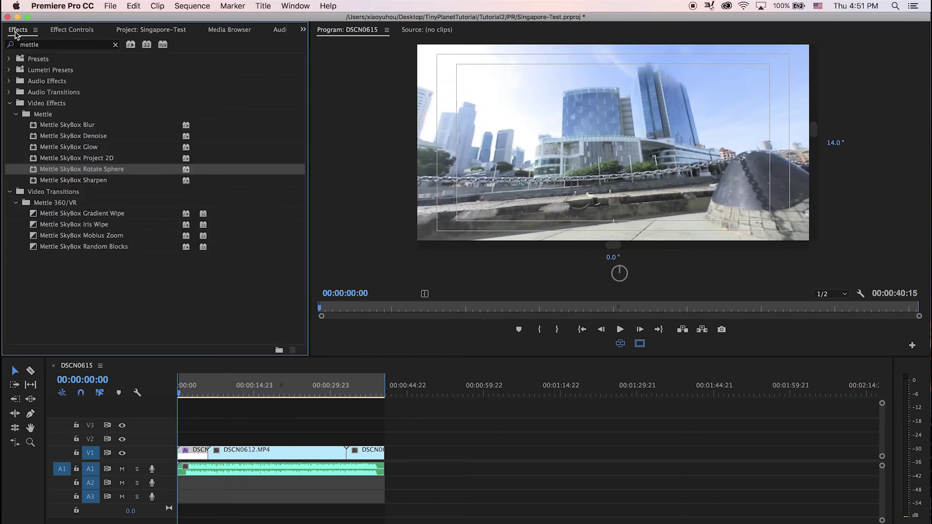
pyautogui.click(91, 182)
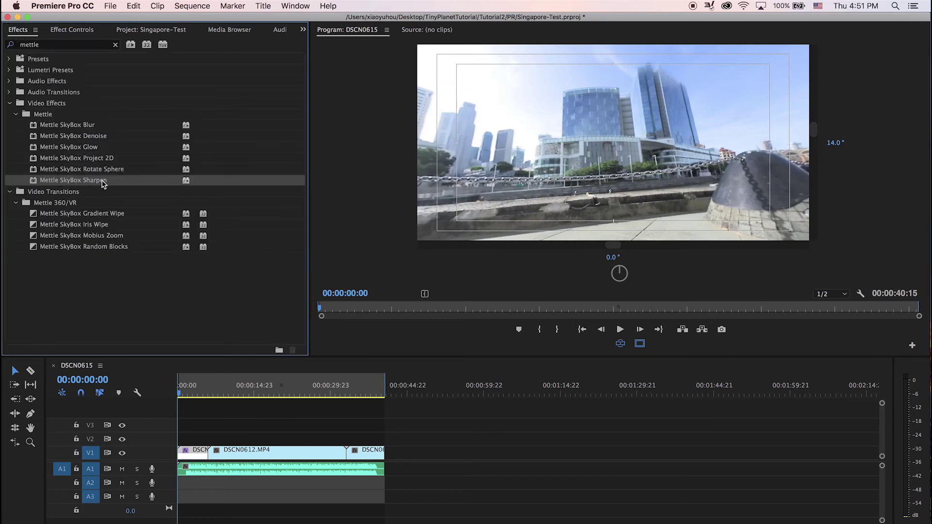
pyautogui.click(90, 136)
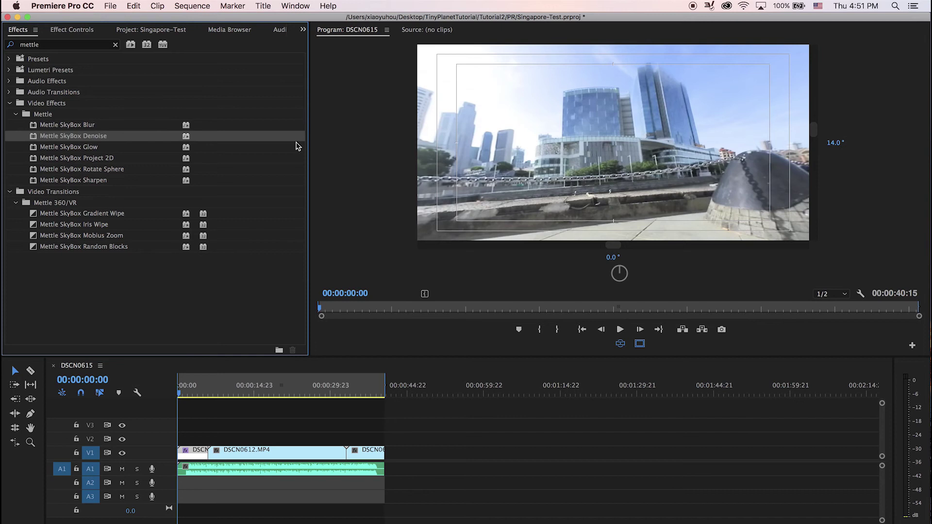
pyautogui.moveTo(702, 147); pyautogui.dragTo(636, 144)
pyautogui.click(76, 182)
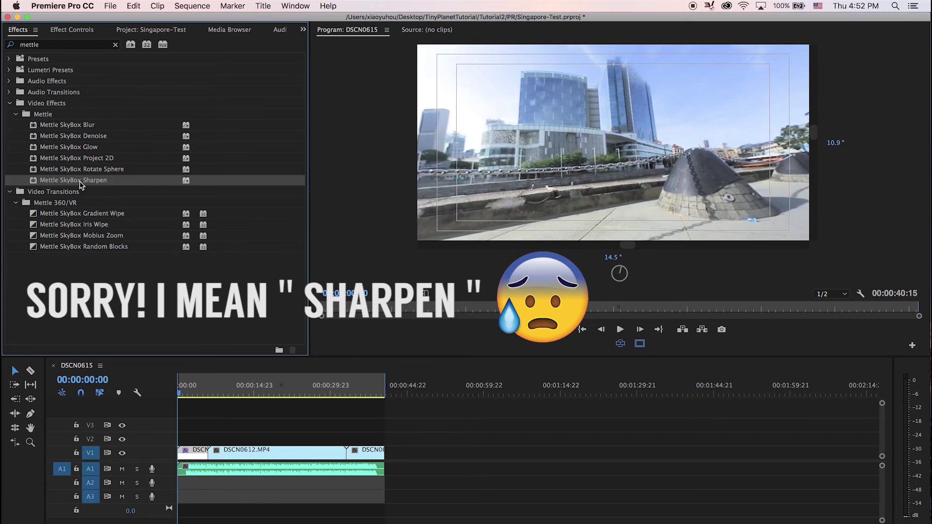
pyautogui.click(80, 184)
pyautogui.moveTo(80, 184); pyautogui.dragTo(186, 456)
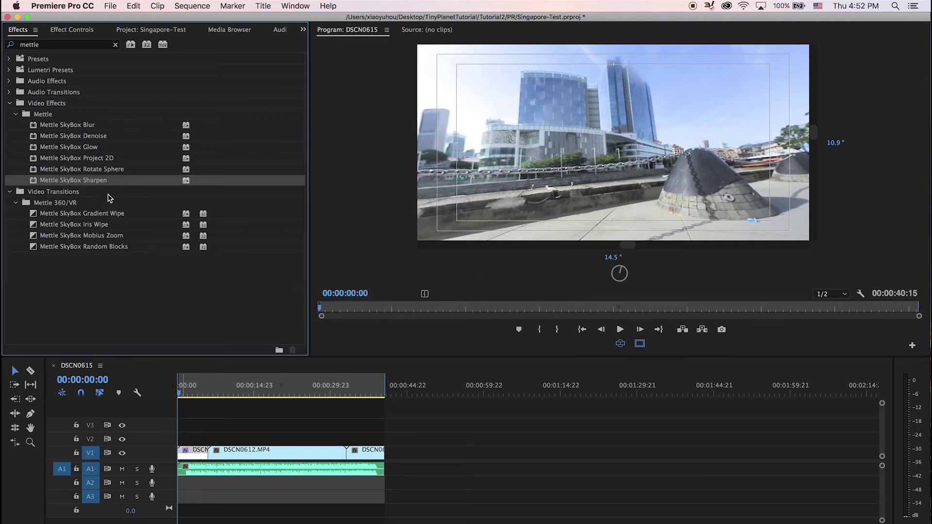
# Set the Sharpen Amount of the DSCN0558 clip's Mettle SkyBox Sharpen effect to 30
pyautogui.click(69, 29)
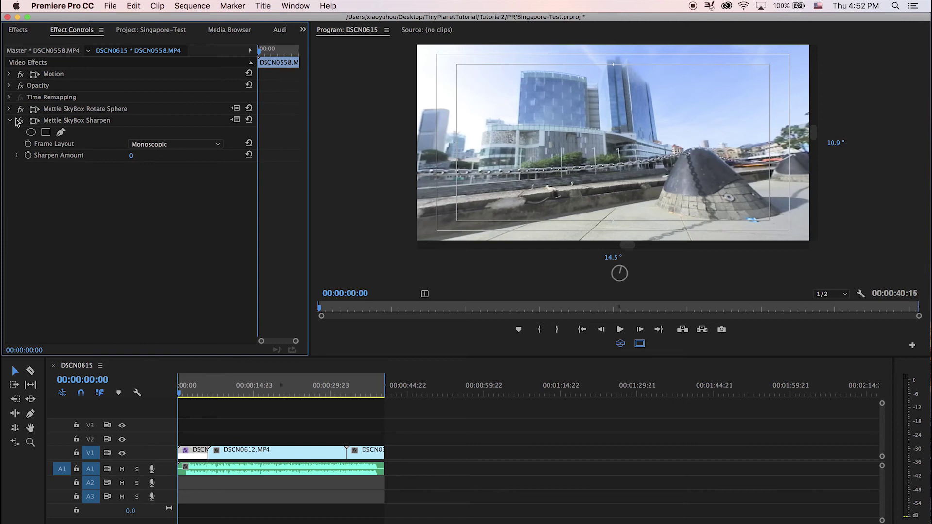
pyautogui.click(131, 156)
pyautogui.press('Return')
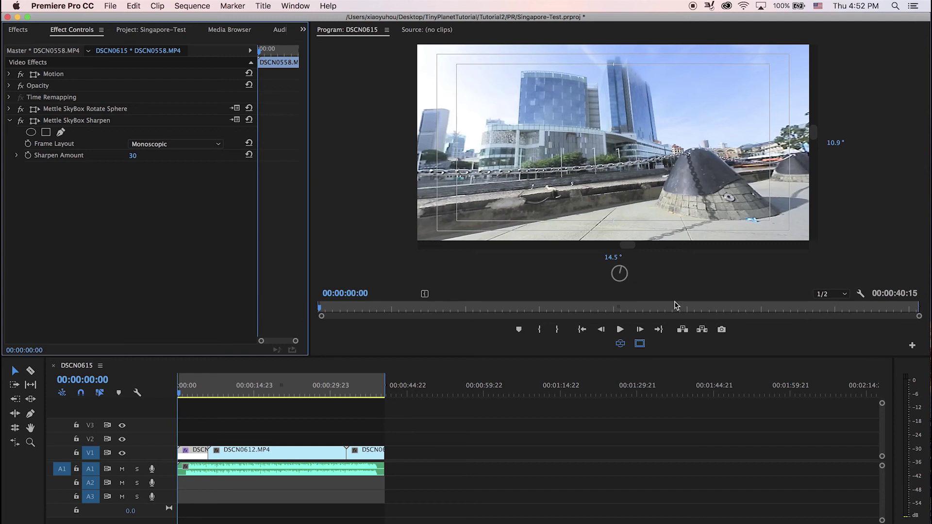
# Show the flat frame at 100% zoom with the playback resolution set to Full
pyautogui.click(620, 344)
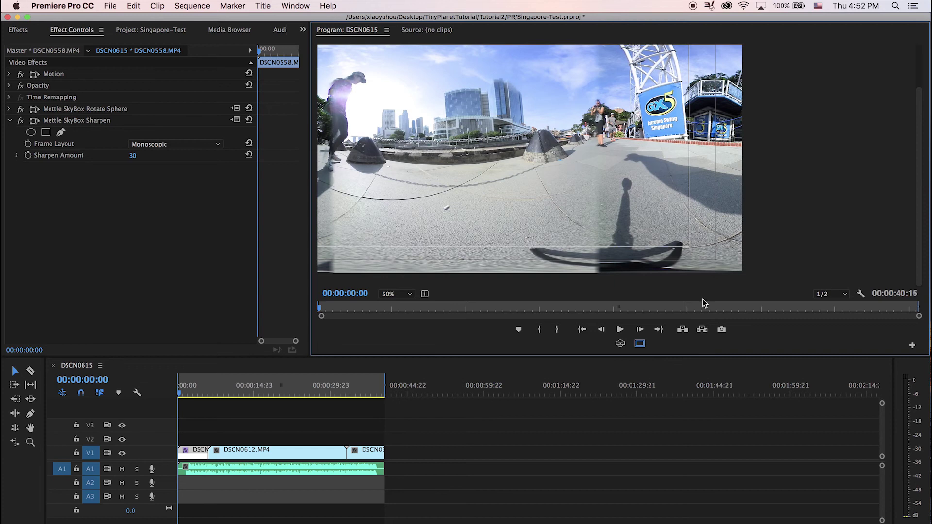
pyautogui.click(409, 294)
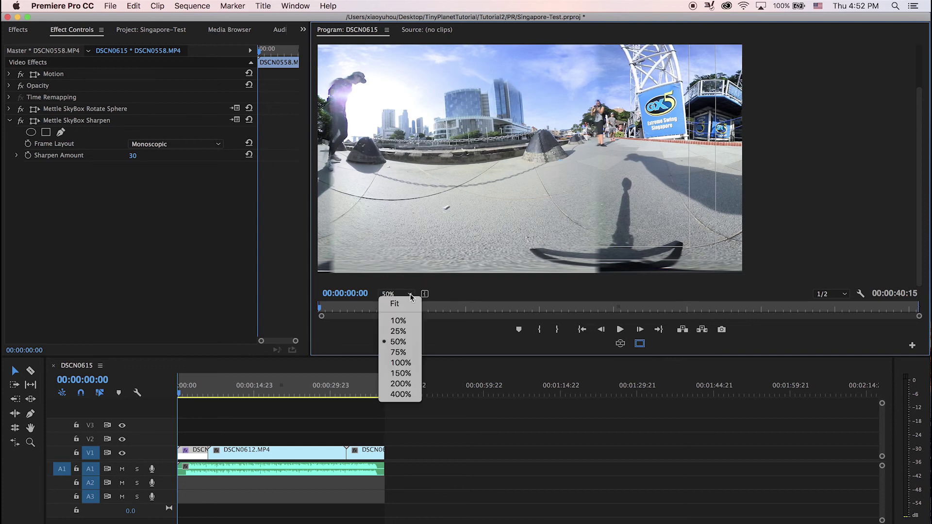
pyautogui.click(407, 363)
pyautogui.click(832, 294)
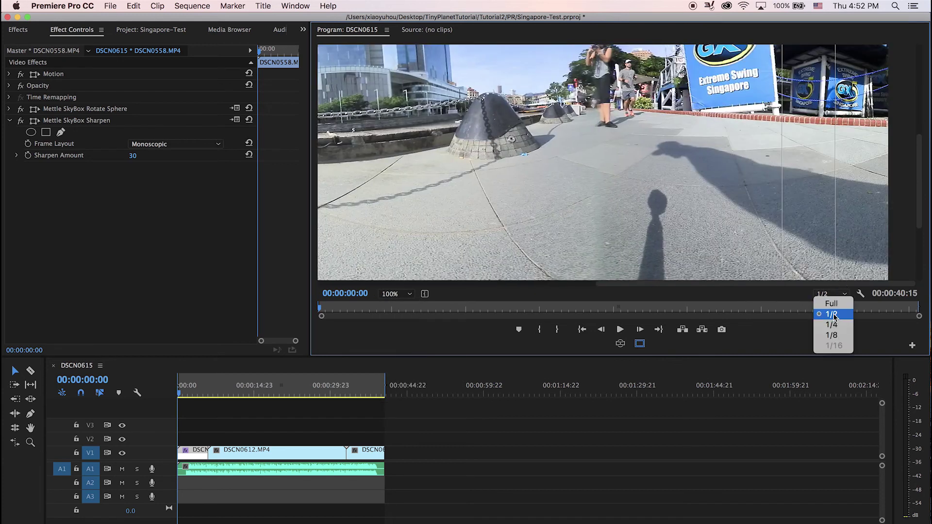
pyautogui.click(832, 304)
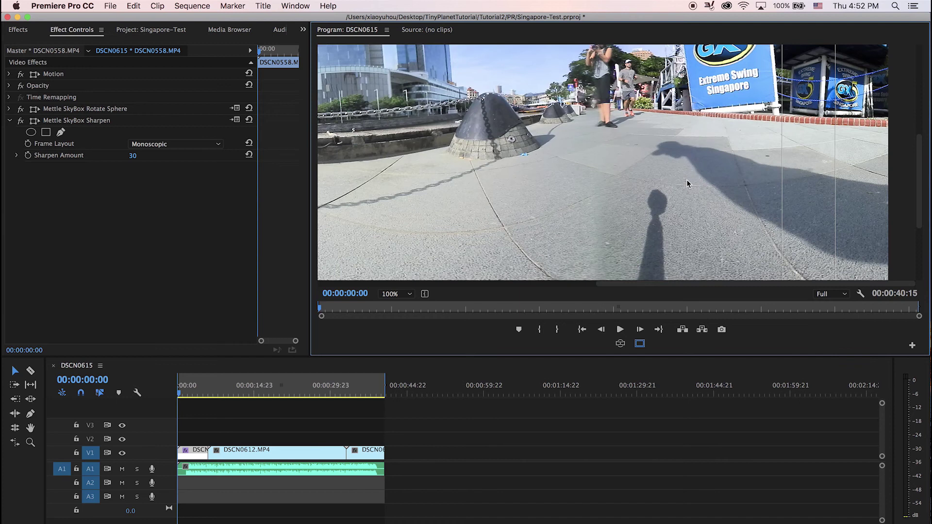
pyautogui.moveTo(916, 191); pyautogui.dragTo(916, 154)
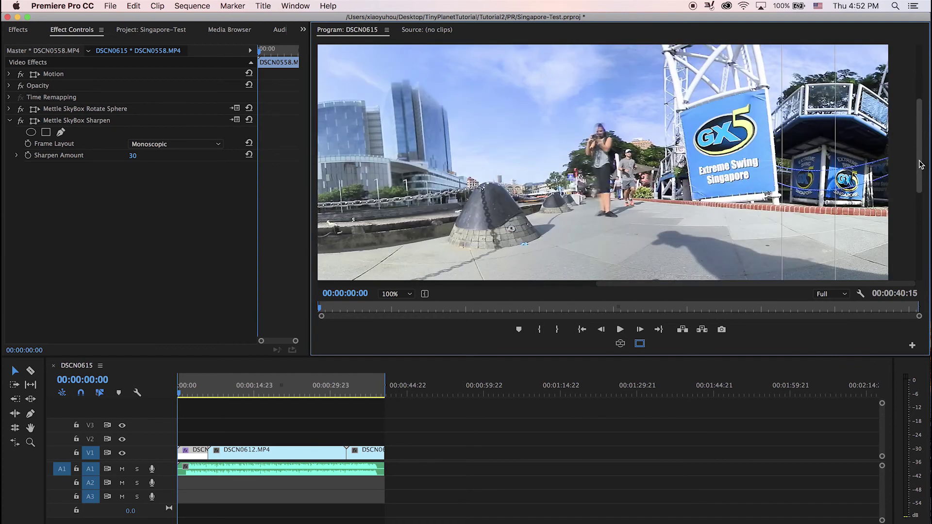
# Turn off the Sharpen effect and examine the chain, bollards and Extreme Swing signs at 400% zoom
pyautogui.click(20, 120)
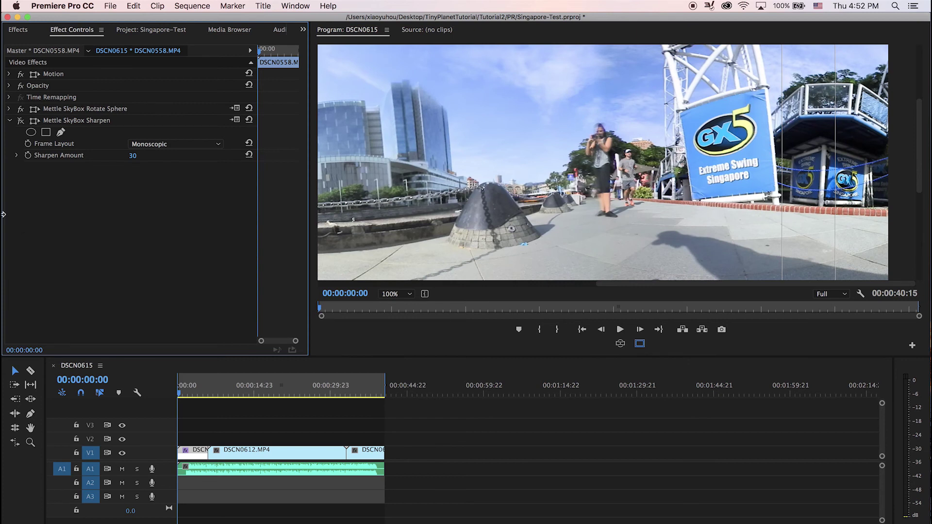
pyautogui.click(411, 295)
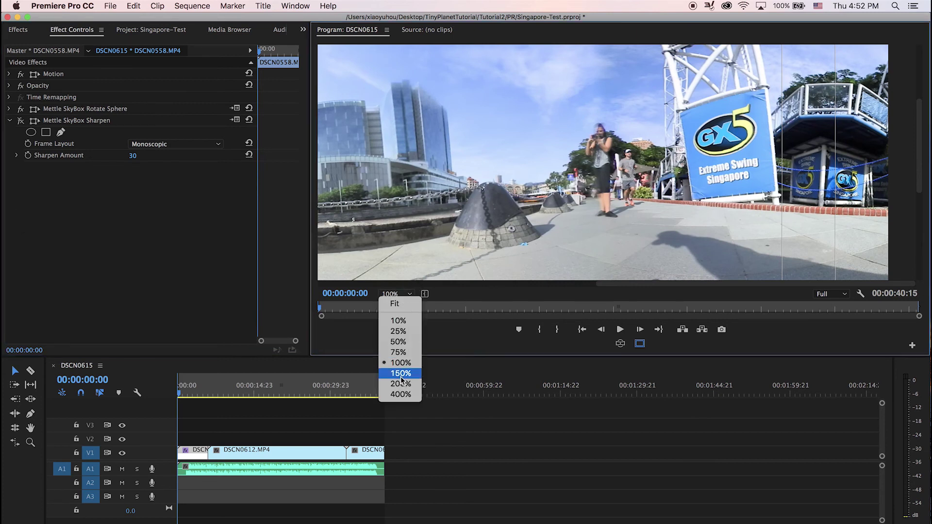
pyautogui.click(401, 394)
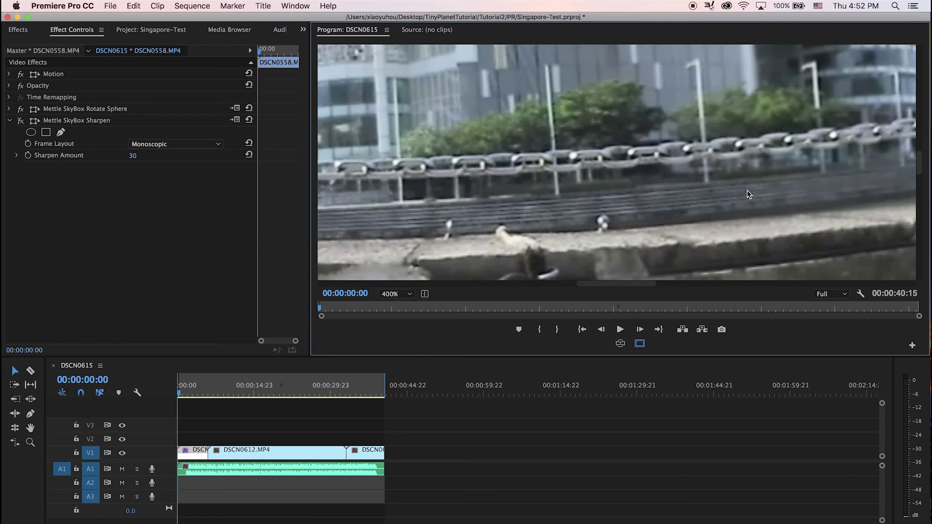
pyautogui.click(668, 284)
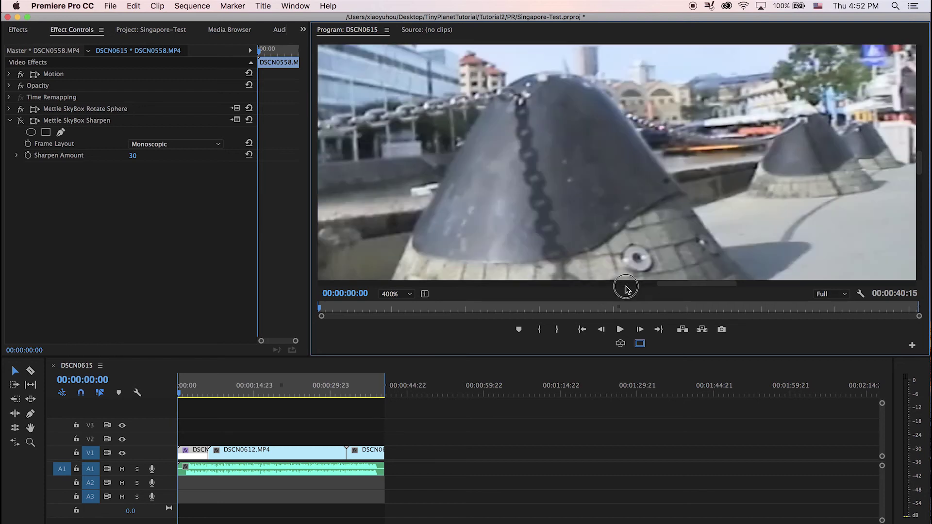
pyautogui.moveTo(697, 289); pyautogui.dragTo(784, 289)
pyautogui.moveTo(920, 181); pyautogui.dragTo(920, 151)
pyautogui.hscroll(5, 802, 284)
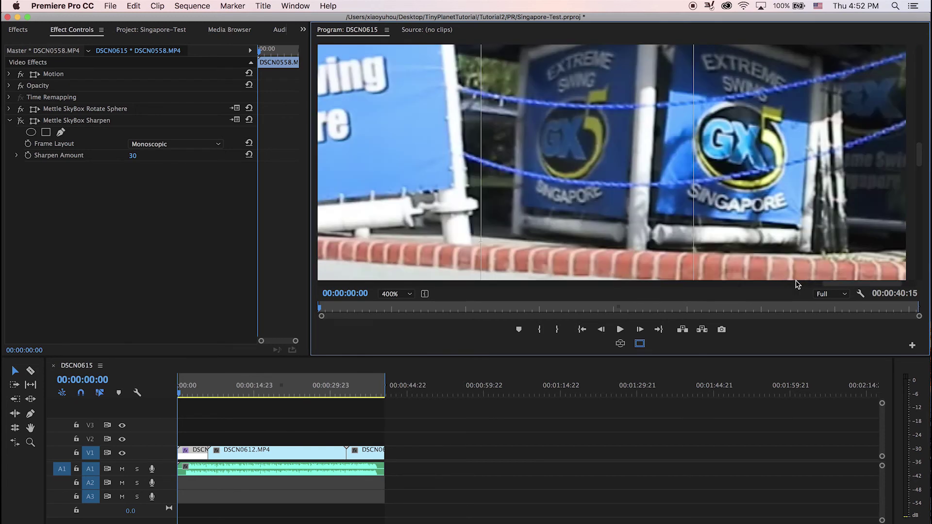
pyautogui.hscroll(-5, 782, 288)
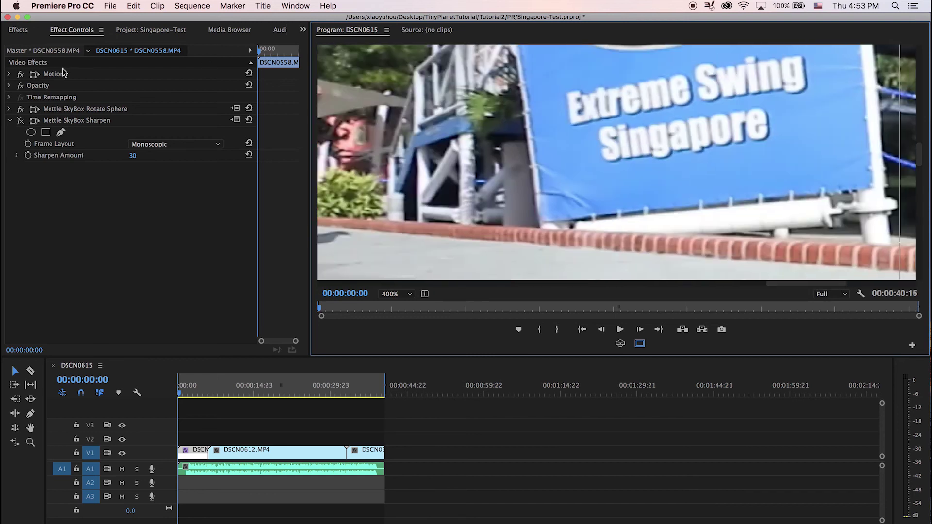
# Turn the Sharpen effect back on and return the program monitor zoom to 100%
pyautogui.click(20, 120)
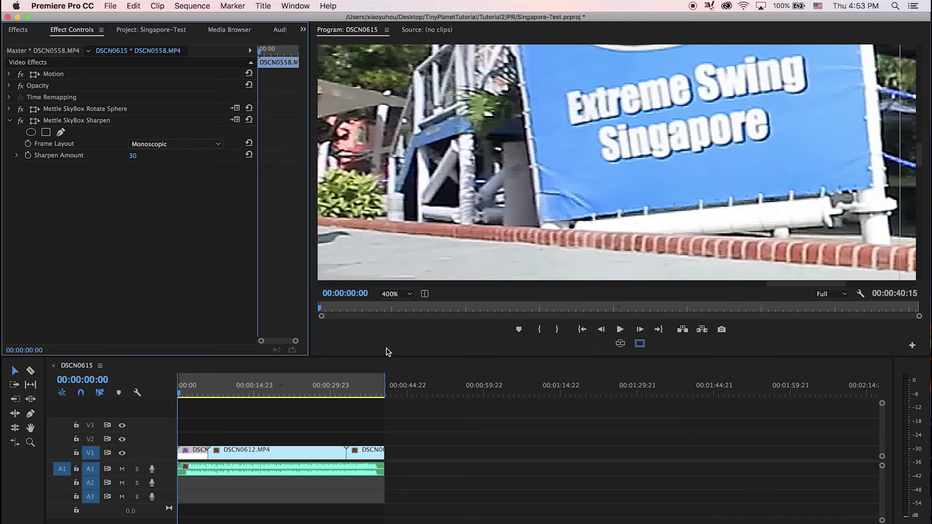
pyautogui.click(409, 294)
pyautogui.click(406, 364)
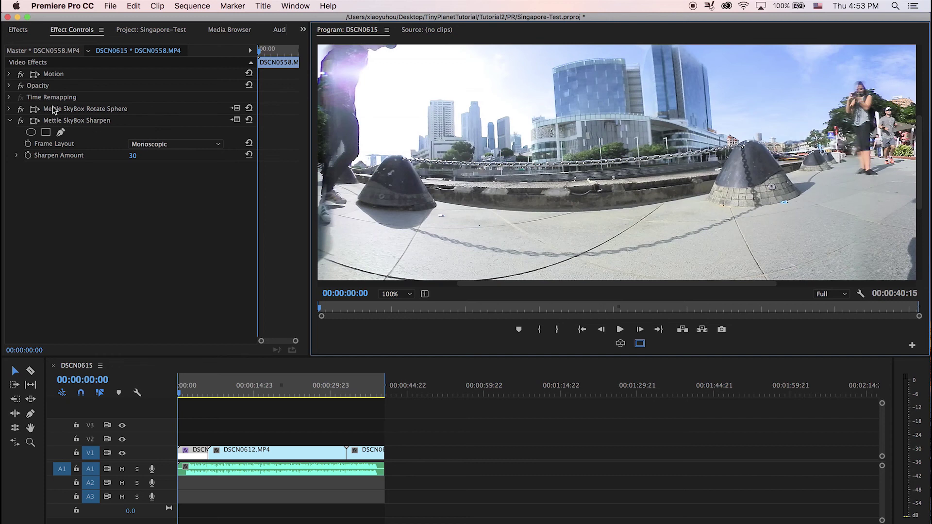
# Collapse the Sharpen effect's settings and move the playhead to 00:00:00:18 in the DSCN0558 clip
pyautogui.click(9, 121)
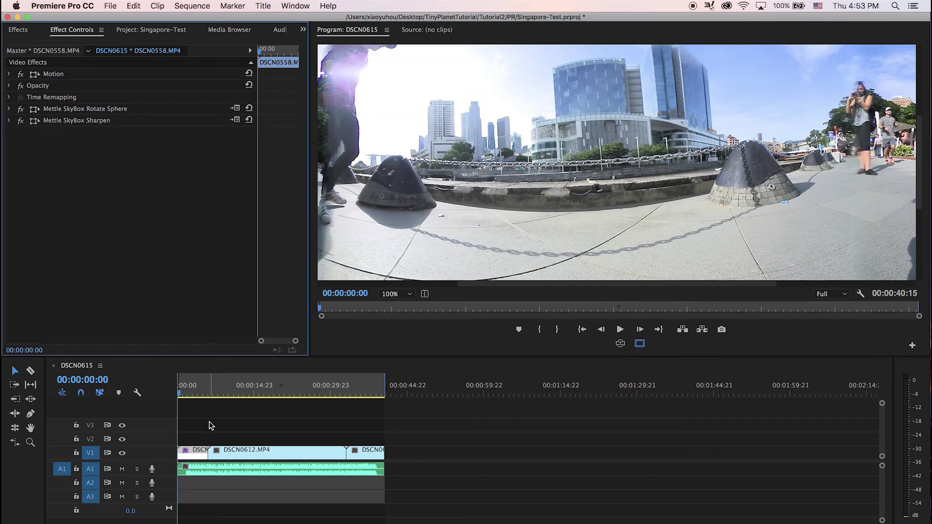
pyautogui.moveTo(180, 393); pyautogui.dragTo(185, 398)
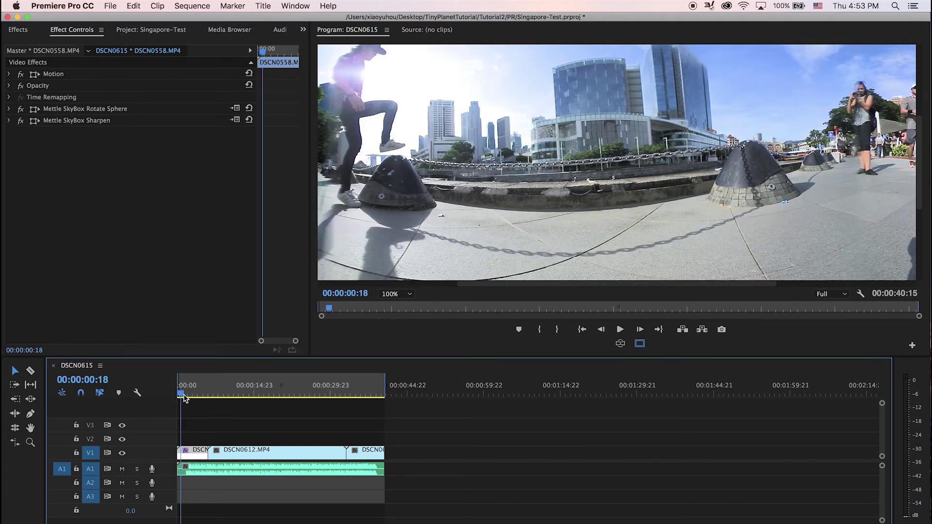
pyautogui.click(141, 247)
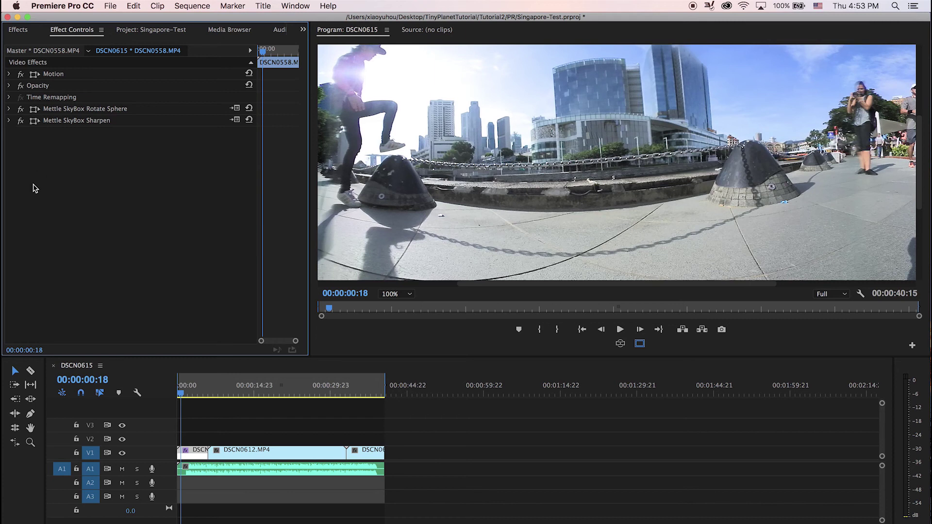
# Search the effects for "curve" and apply RGB Curves to the DSCN0558 clip on V1
pyautogui.click(33, 30)
pyautogui.doubleClick(39, 44)
pyautogui.write('cu')
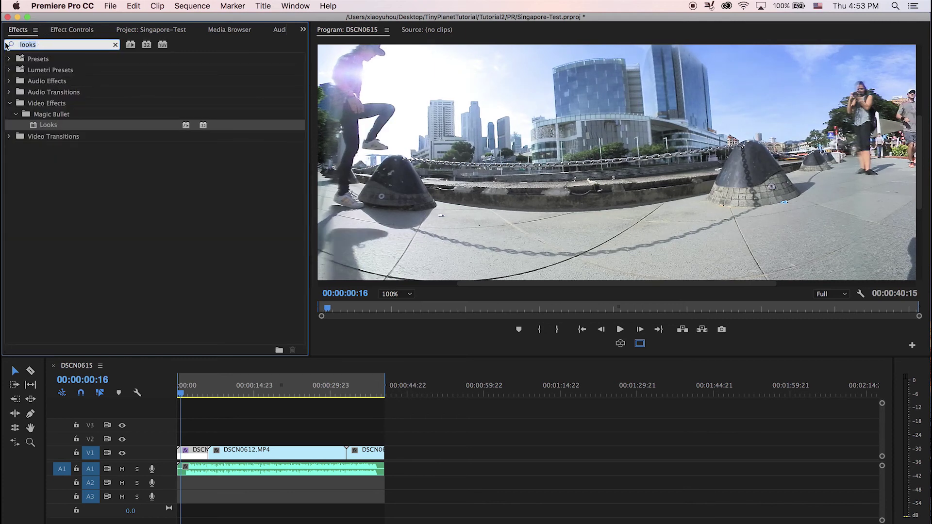
pyautogui.write('rve')
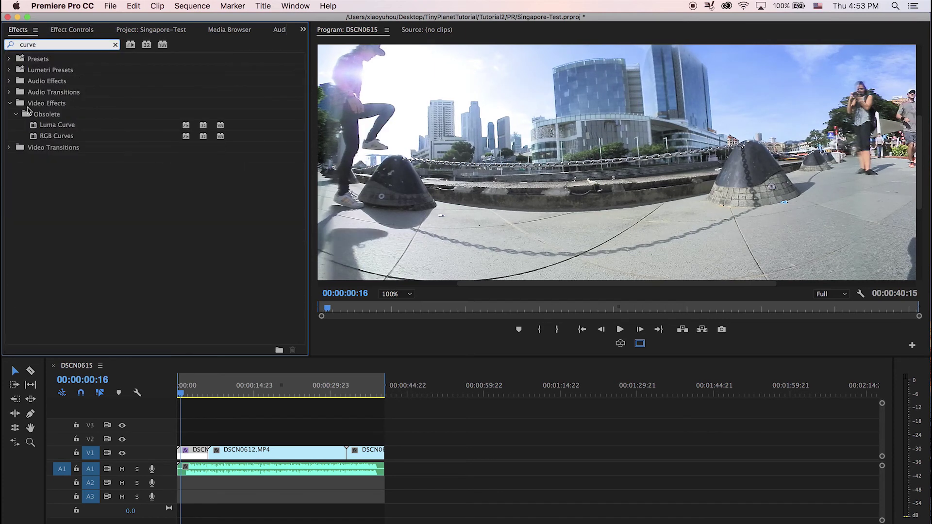
pyautogui.click(44, 138)
pyautogui.moveTo(44, 139); pyautogui.dragTo(186, 456)
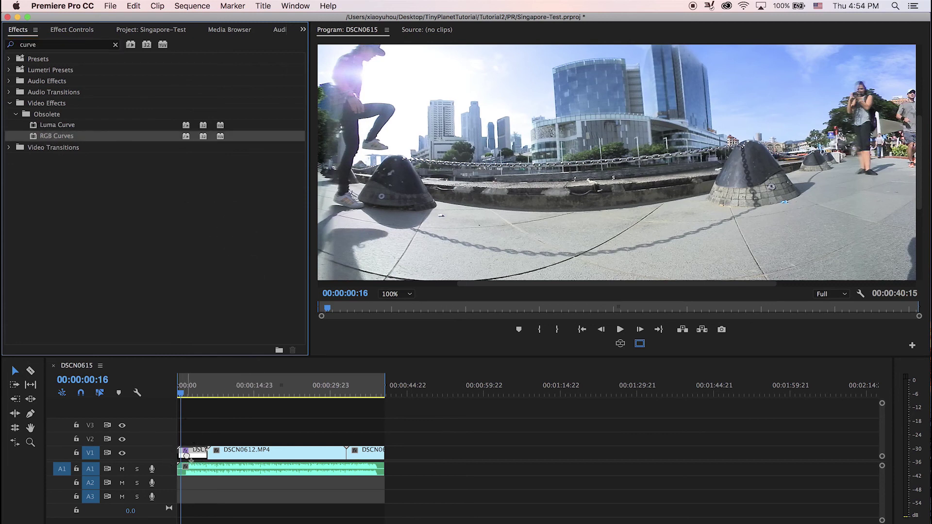
# Shape the RGB Curves Master curve into a gentle S by raising the highlights and lowering the shadows
pyautogui.click(72, 30)
pyautogui.moveTo(109, 237); pyautogui.dragTo(104, 234)
pyautogui.moveTo(49, 286); pyautogui.dragTo(58, 292)
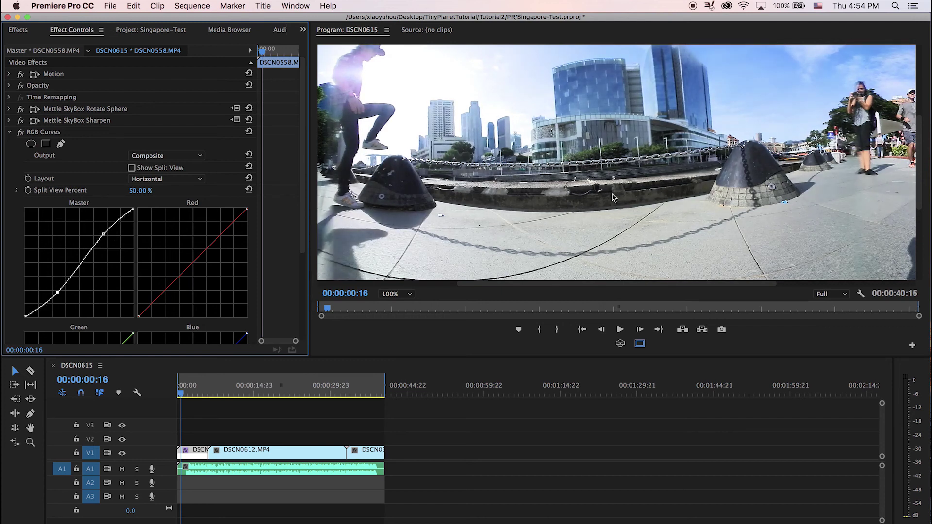
# Show the frame at 00:00:00:23 in VR view and compare the picture with RGB Curves turned off and on again
pyautogui.moveTo(181, 394); pyautogui.dragTo(184, 397)
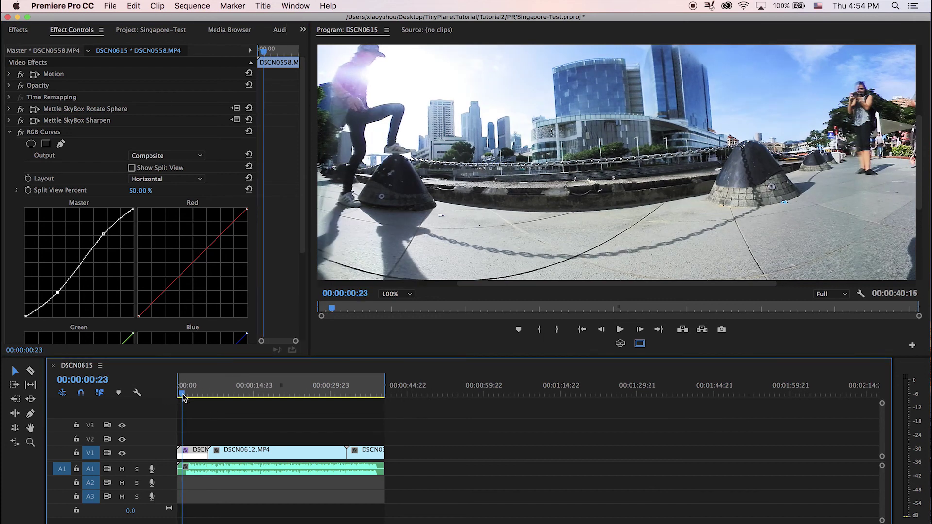
pyautogui.click(620, 344)
pyautogui.moveTo(622, 193); pyautogui.dragTo(623, 196)
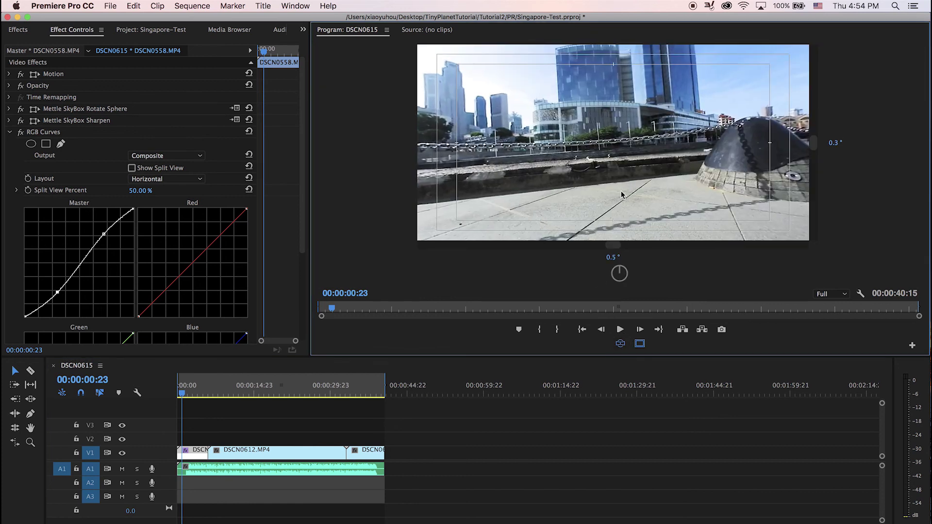
pyautogui.click(20, 132)
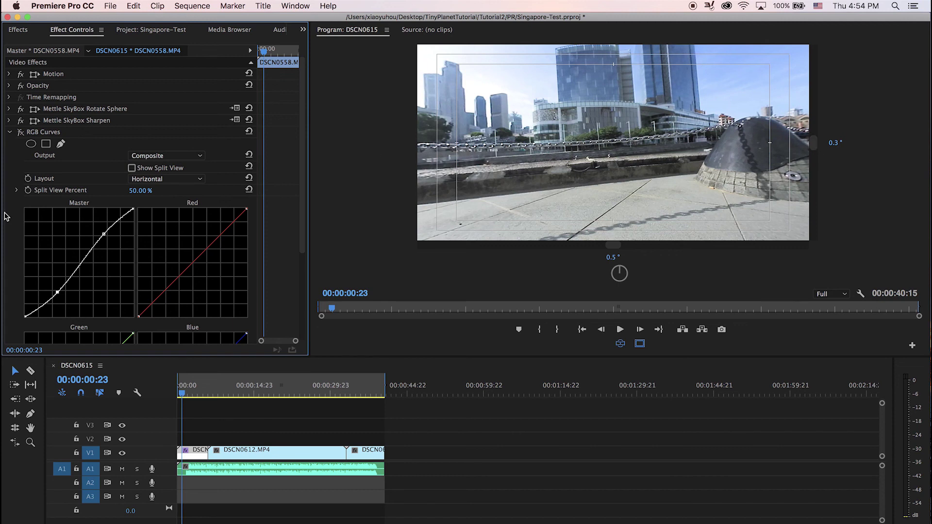
pyautogui.click(20, 132)
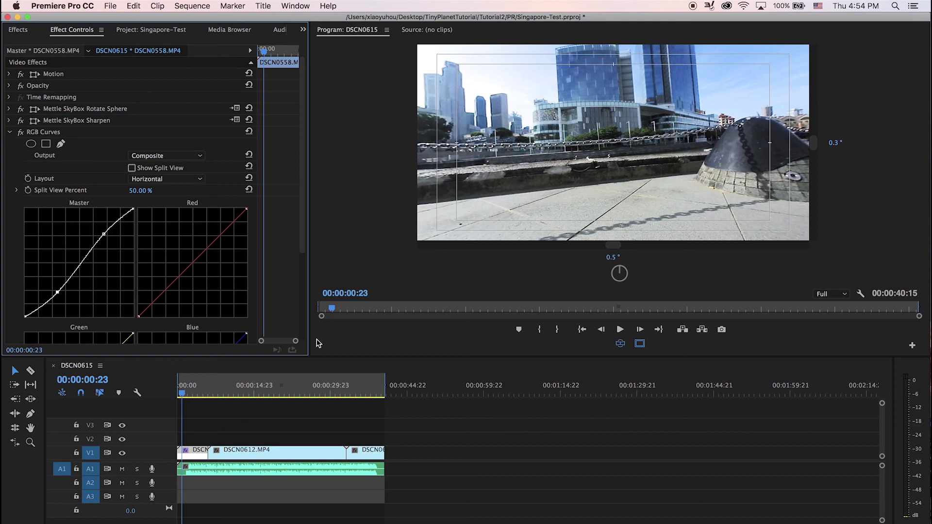
# Save the project and open the media export settings for the DSCN0615 sequence
pyautogui.press('cmd+s')
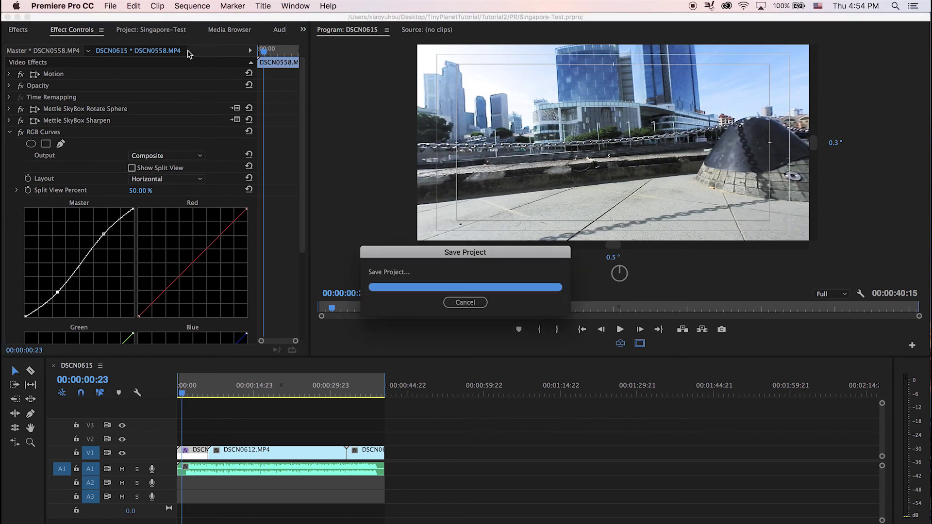
pyautogui.click(110, 6)
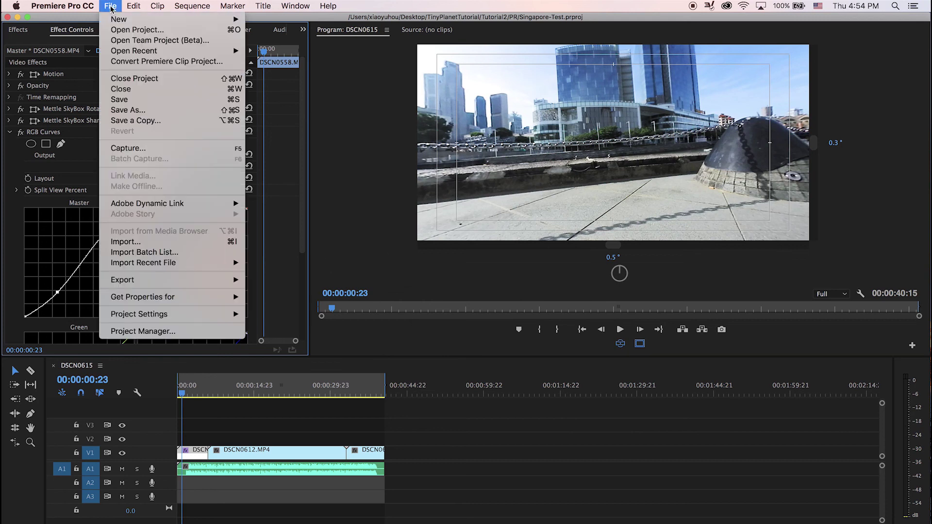
pyautogui.moveTo(136, 281)
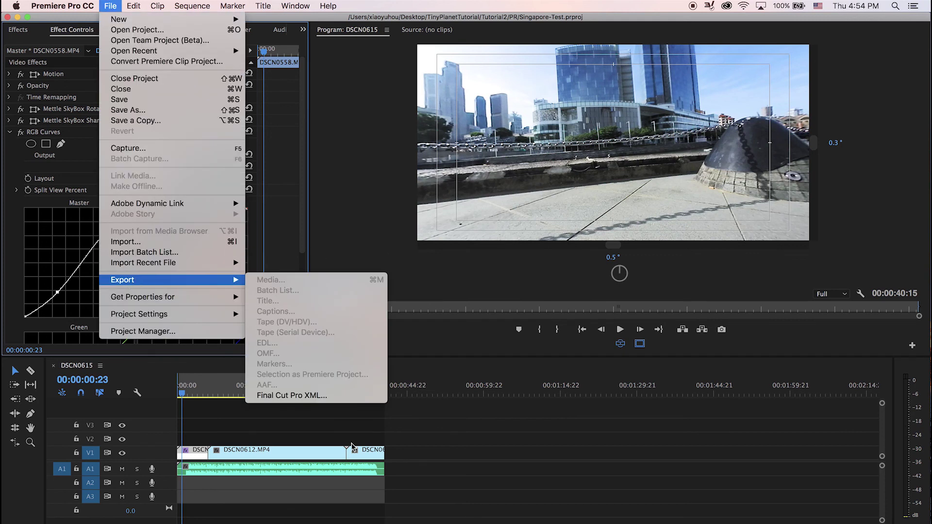
pyautogui.click(250, 451)
pyautogui.click(227, 391)
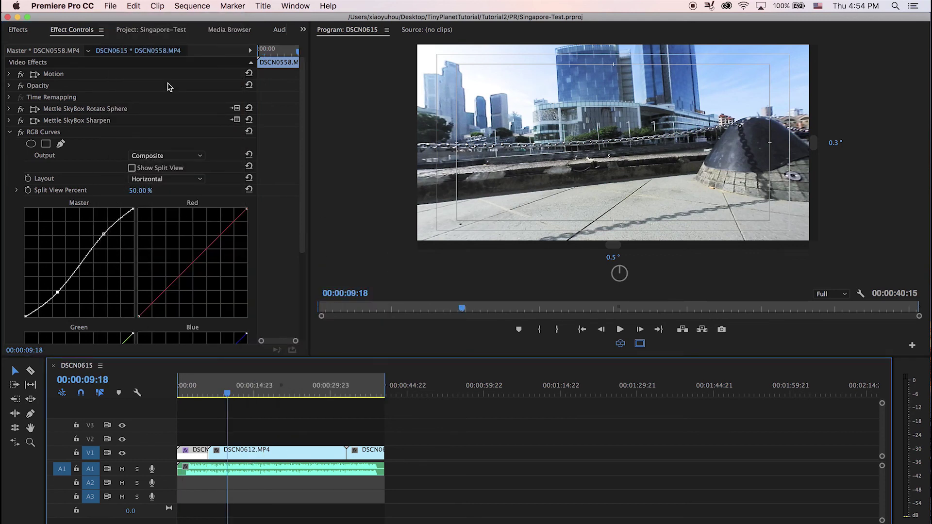
pyautogui.click(110, 7)
pyautogui.moveTo(206, 282)
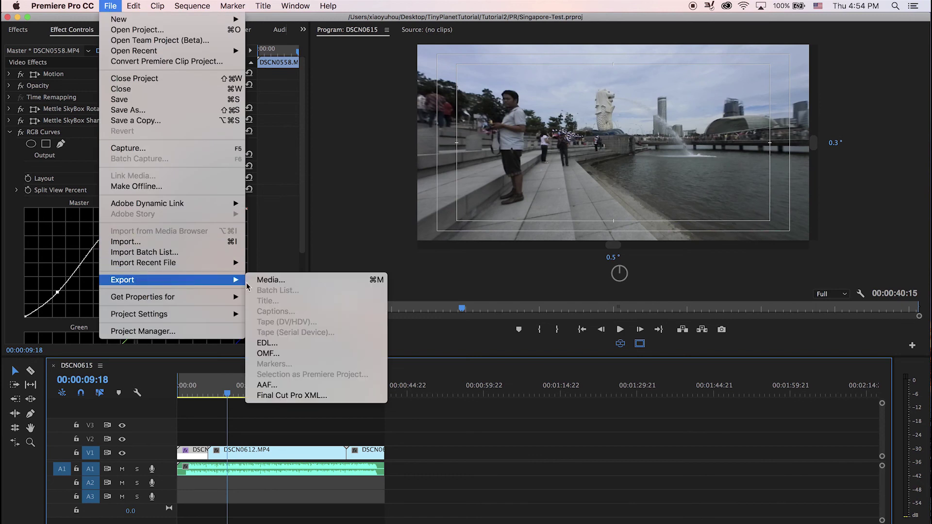
pyautogui.click(270, 280)
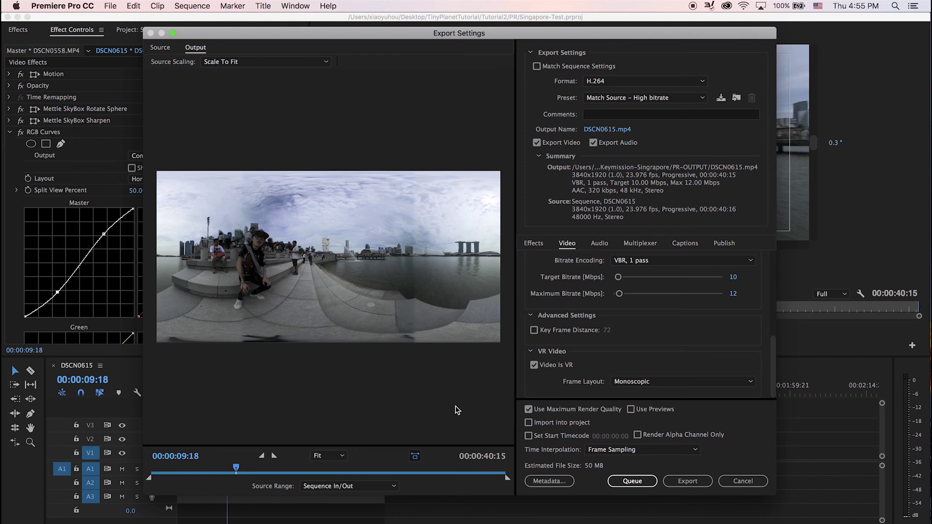
pyautogui.moveTo(274, 40); pyautogui.dragTo(253, 46)
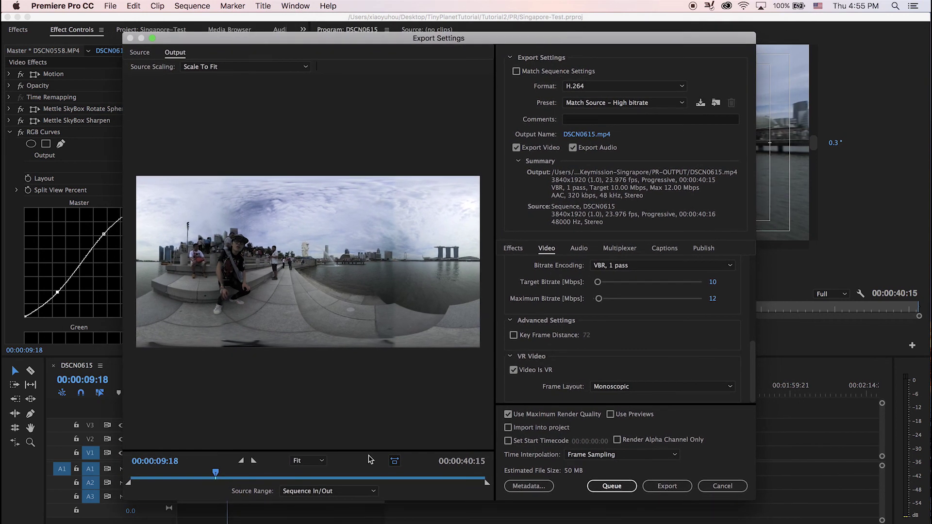